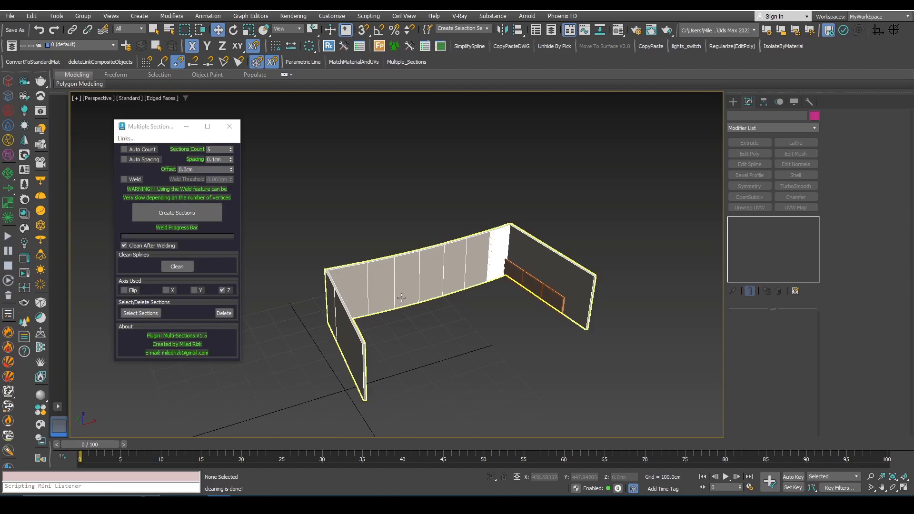
{"action": "middle_click_drag", "start_coordinate": [402, 298], "coordinate": [402, 292], "text": "alt"}
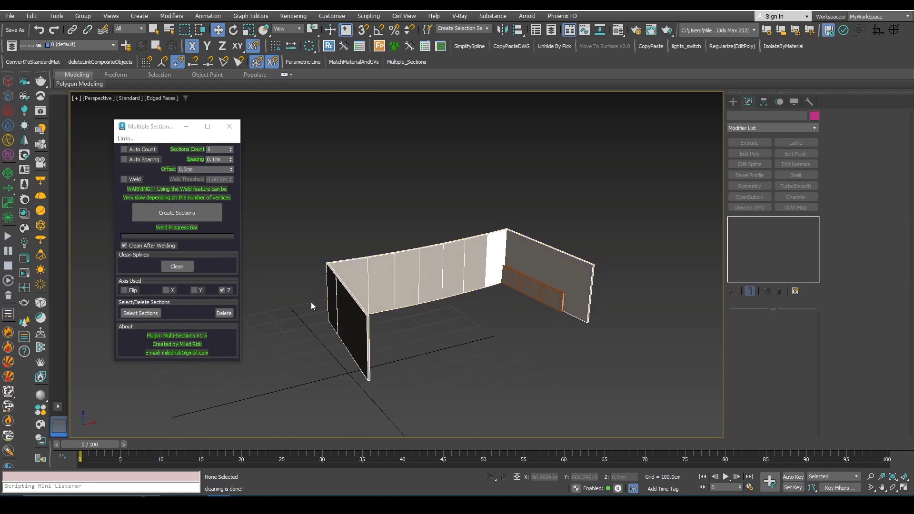
{"action": "mouse_move", "coordinate": [302, 310]}
{"action": "middle_mouse_down"}
{"action": "mouse_move", "coordinate": [304, 318]}
{"action": "mouse_move", "coordinate": [306, 296]}
{"action": "middle_mouse_up"}
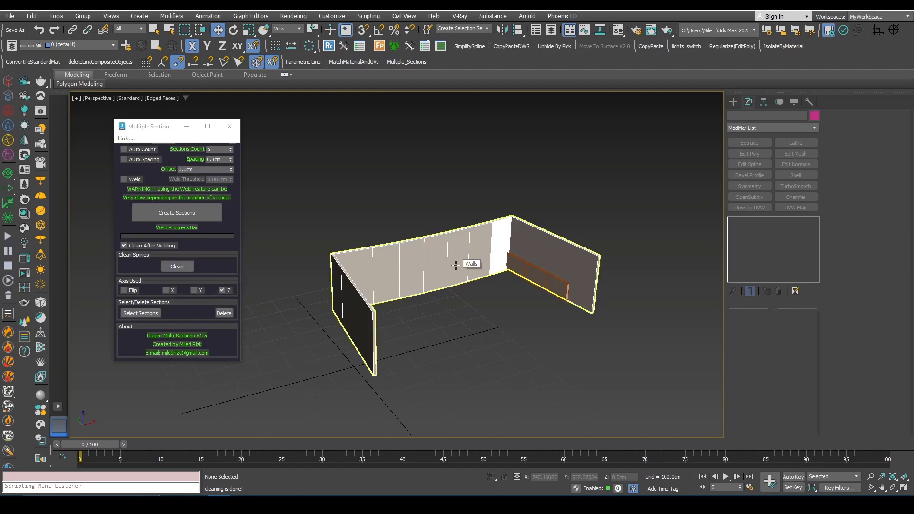
{"action": "mouse_move", "coordinate": [453, 262]}
{"action": "middle_mouse_down", "text": "alt"}
{"action": "mouse_move", "coordinate": [440, 275]}
{"action": "mouse_move", "coordinate": [453, 274]}
{"action": "middle_mouse_up", "text": "alt"}
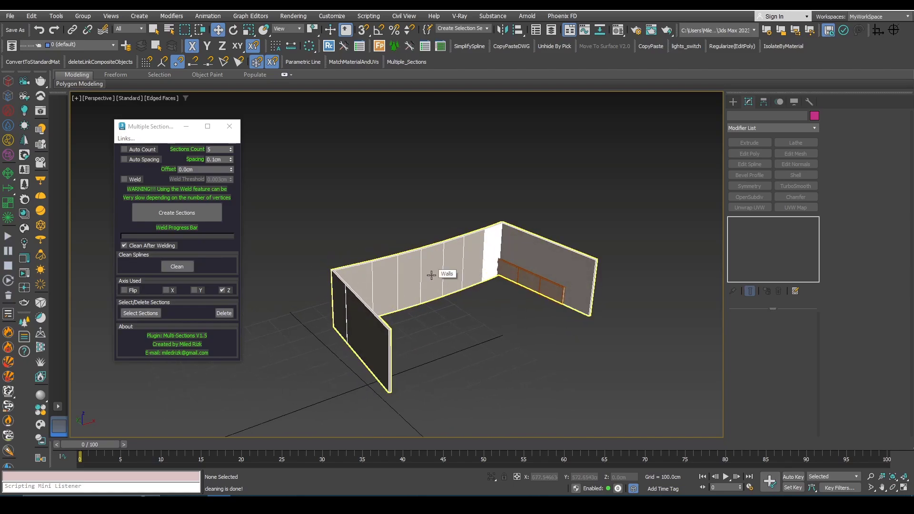
{"action": "middle_click_drag", "start_coordinate": [431, 273], "coordinate": [425, 278], "text": "alt"}
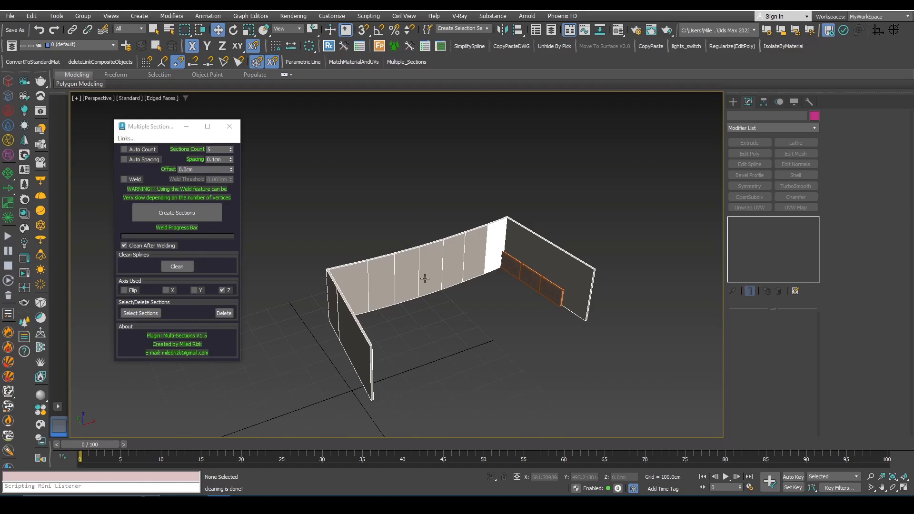
{"action": "scroll", "coordinate": [365, 324], "scroll_direction": "down", "scroll_amount": 3}
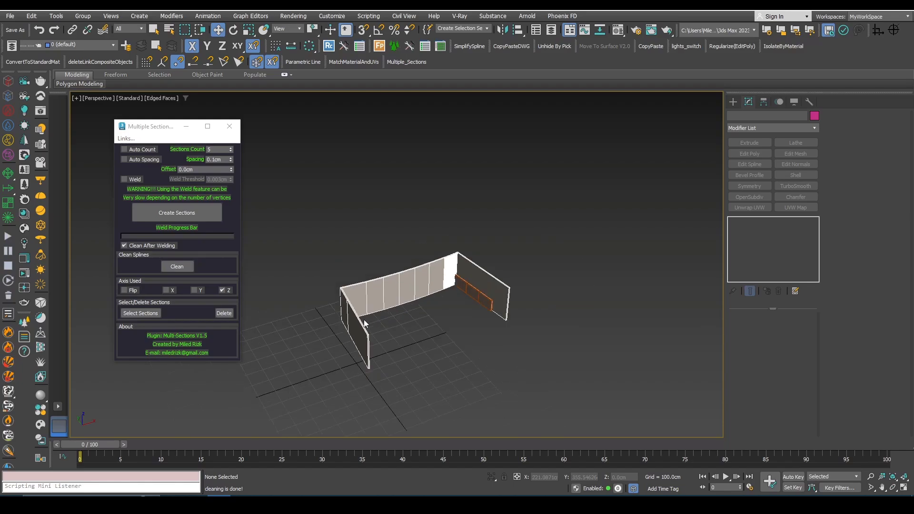
- Select all three wall objects in the scene together
{"action": "left_click", "coordinate": [390, 293]}
{"action": "middle_click_drag", "start_coordinate": [391, 293], "coordinate": [350, 279]}
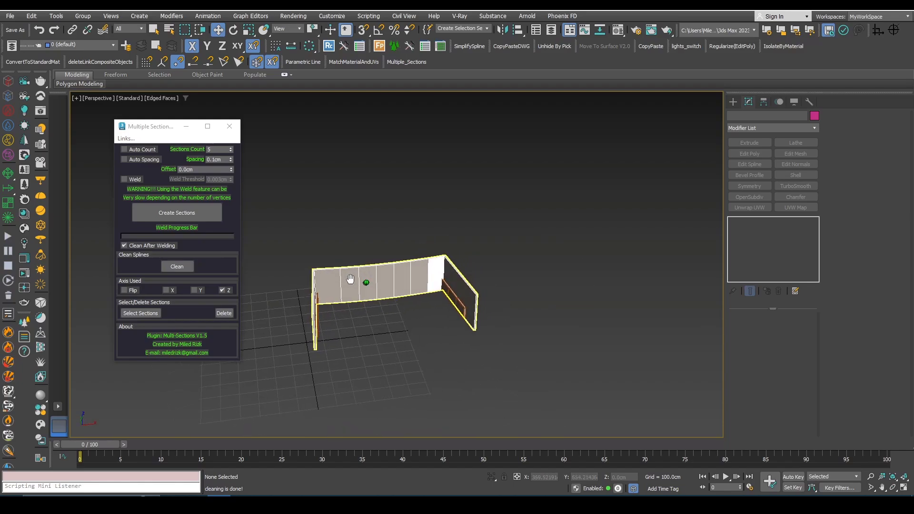
{"action": "left_click", "coordinate": [302, 290]}
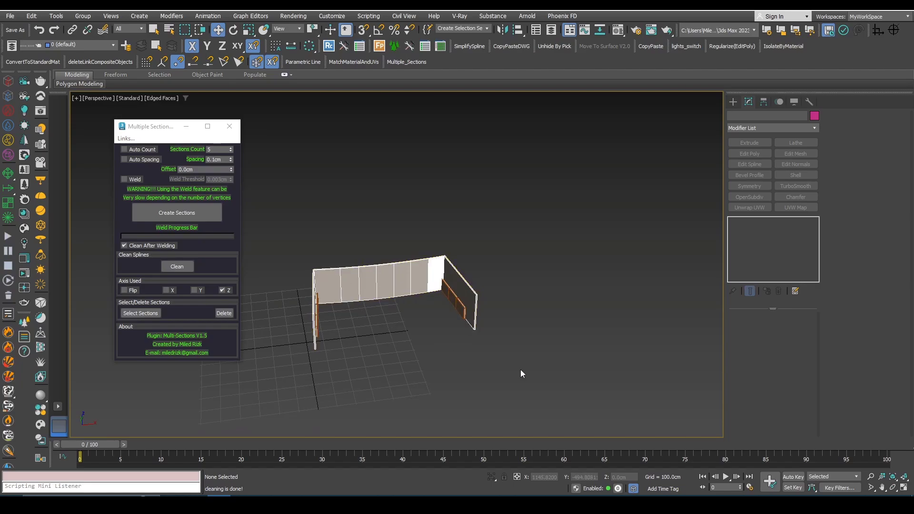
{"action": "left_click_drag", "start_coordinate": [522, 374], "coordinate": [298, 248]}
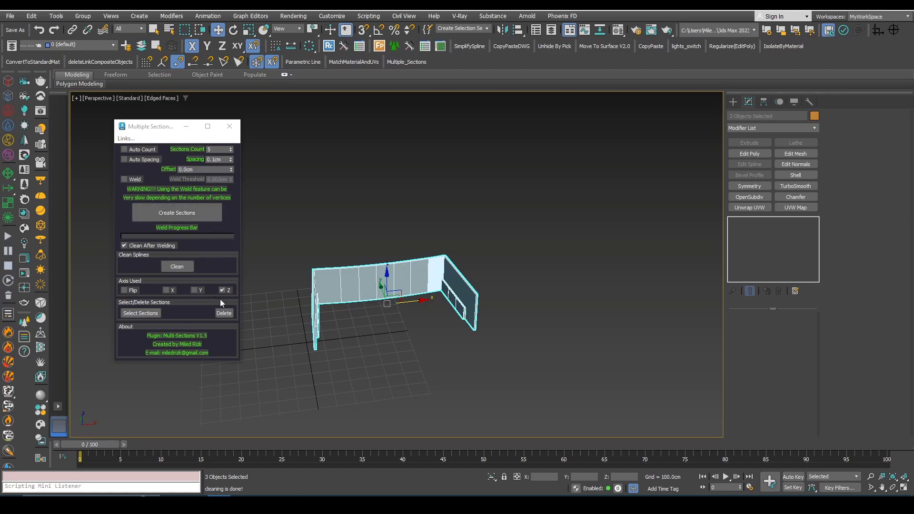
{"action": "middle_click_drag", "start_coordinate": [275, 320], "coordinate": [352, 317], "text": "alt"}
- Generate Z-axis sections across the selected walls with 40 cm spacing and a sections count of 10
{"action": "left_click", "coordinate": [227, 160]}
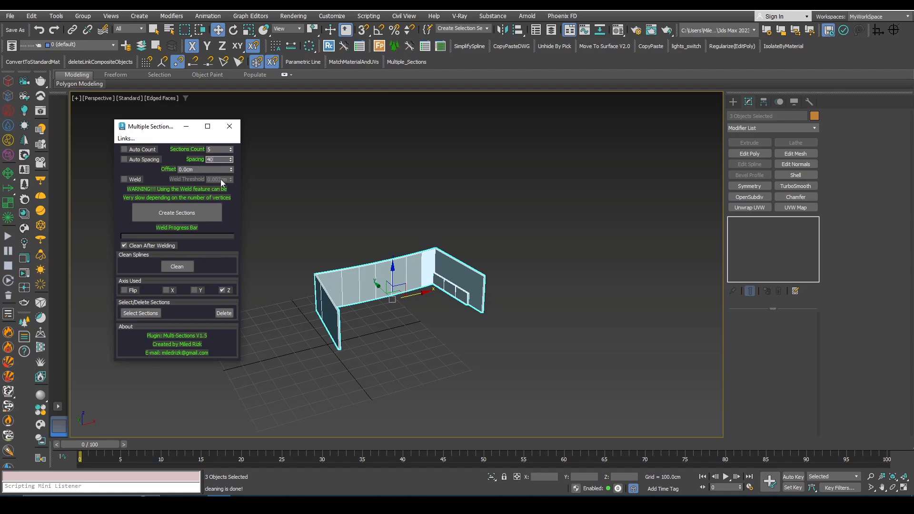
{"action": "left_click", "coordinate": [214, 150]}
{"action": "type", "text": "10"}
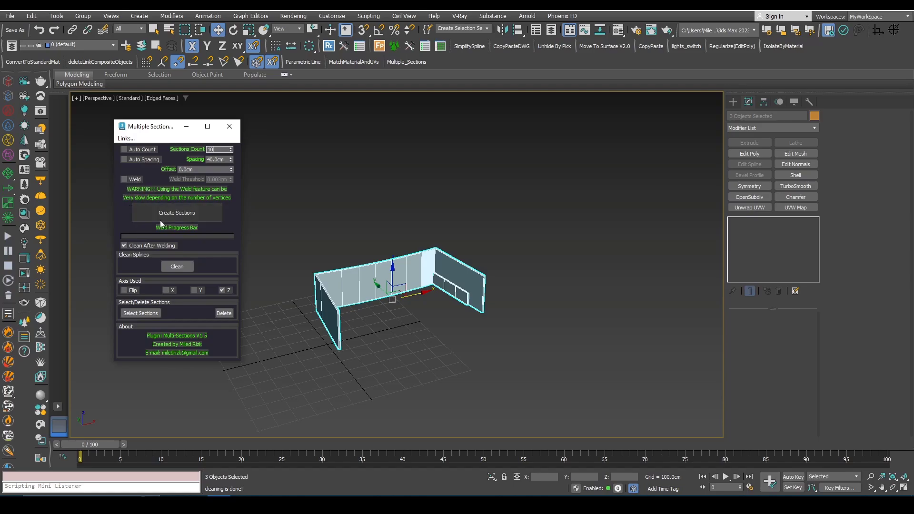
{"action": "middle_click_drag", "start_coordinate": [374, 282], "coordinate": [356, 292]}
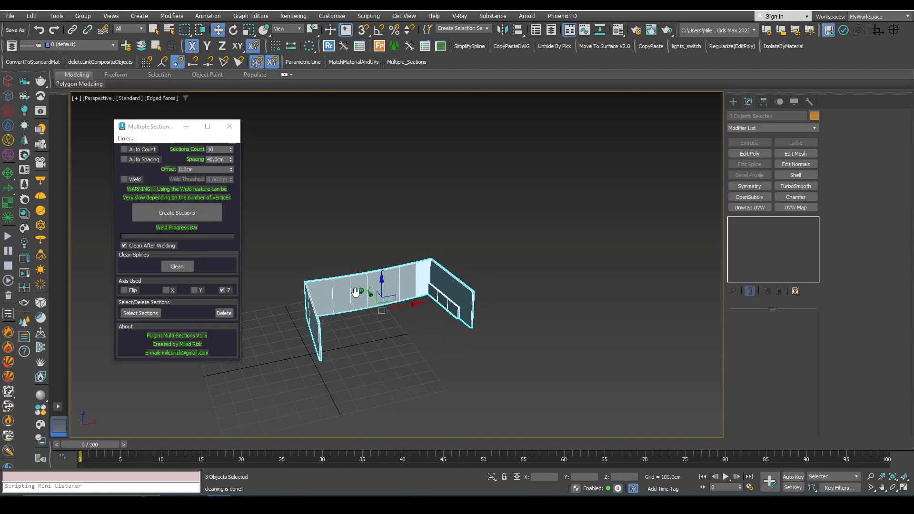
{"action": "left_click", "coordinate": [174, 216]}
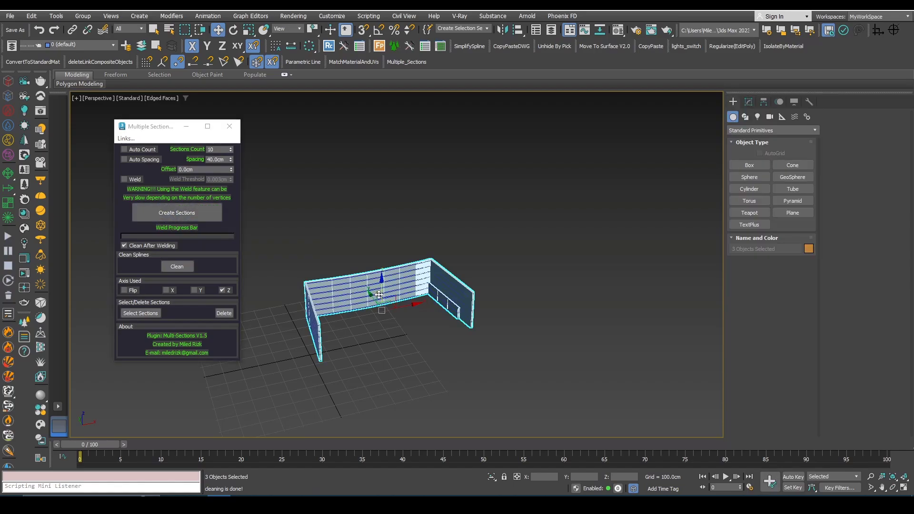
- Move the generated MultiSections splines along X, clear of the walls, to an X position of about 2920 cm
{"action": "scroll", "coordinate": [385, 332], "scroll_direction": "up", "scroll_amount": 4}
{"action": "left_click", "coordinate": [352, 311]}
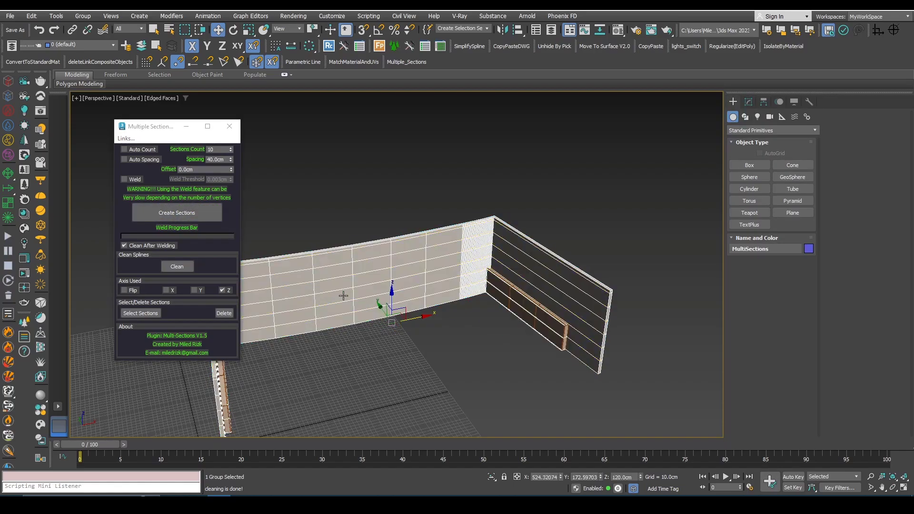
{"action": "scroll", "coordinate": [352, 310], "scroll_direction": "down", "scroll_amount": 5}
{"action": "left_click_drag", "start_coordinate": [387, 317], "coordinate": [694, 314]}
{"action": "middle_click_drag", "start_coordinate": [642, 337], "coordinate": [459, 351]}
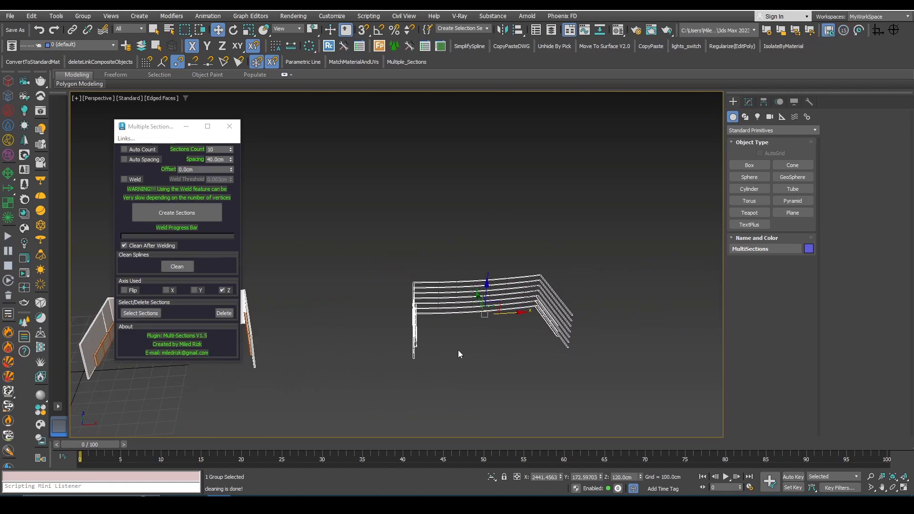
{"action": "left_click_drag", "start_coordinate": [512, 311], "coordinate": [586, 306]}
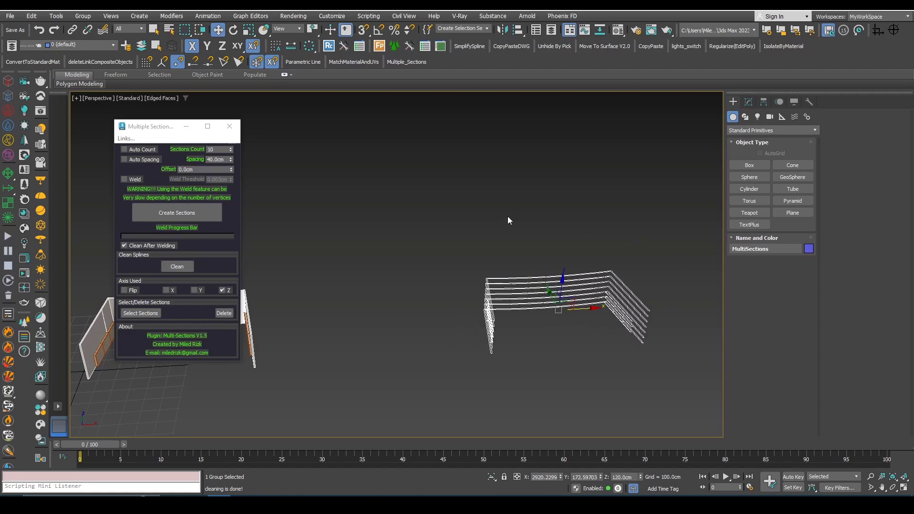
- Turn on Vertex Ticks in the object properties of the MultiSections splines
{"action": "scroll", "coordinate": [560, 290], "scroll_direction": "up", "scroll_amount": 3}
{"action": "middle_click_drag", "start_coordinate": [555, 288], "coordinate": [552, 268]}
{"action": "mouse_move", "coordinate": [552, 268]}
{"action": "middle_mouse_down", "text": "alt"}
{"action": "mouse_move", "coordinate": [528, 267]}
{"action": "mouse_move", "coordinate": [555, 271]}
{"action": "mouse_move", "coordinate": [572, 292]}
{"action": "mouse_move", "coordinate": [547, 262]}
{"action": "mouse_move", "coordinate": [544, 272]}
{"action": "middle_mouse_up", "text": "alt"}
{"action": "right_click", "coordinate": [529, 253]}
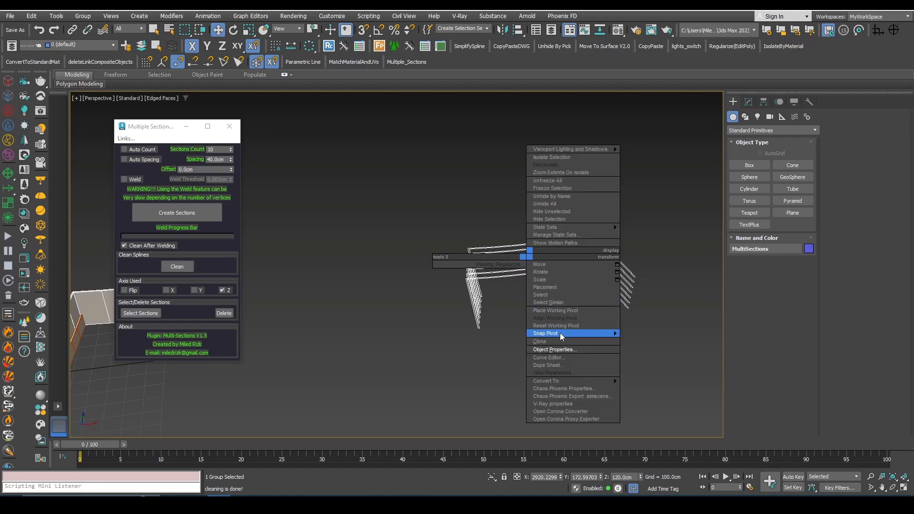
{"action": "left_click", "coordinate": [563, 350]}
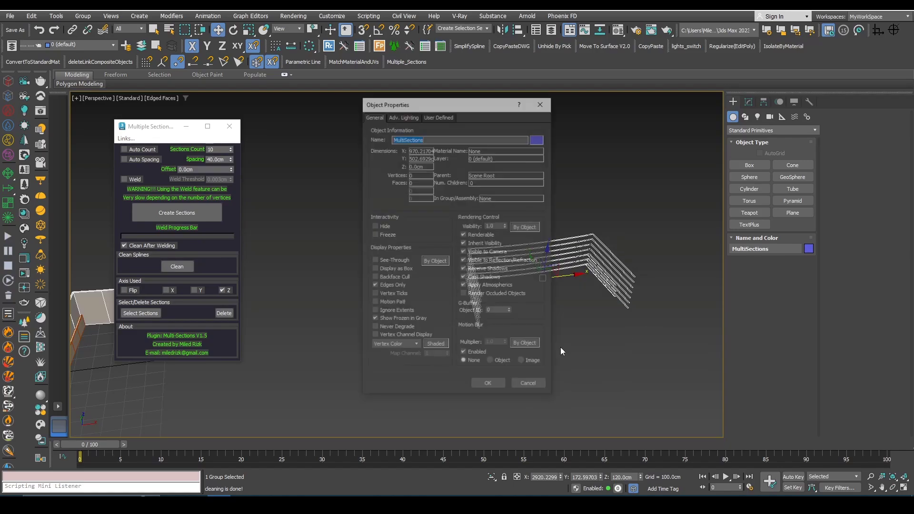
{"action": "left_click", "coordinate": [374, 293]}
{"action": "left_click", "coordinate": [488, 384]}
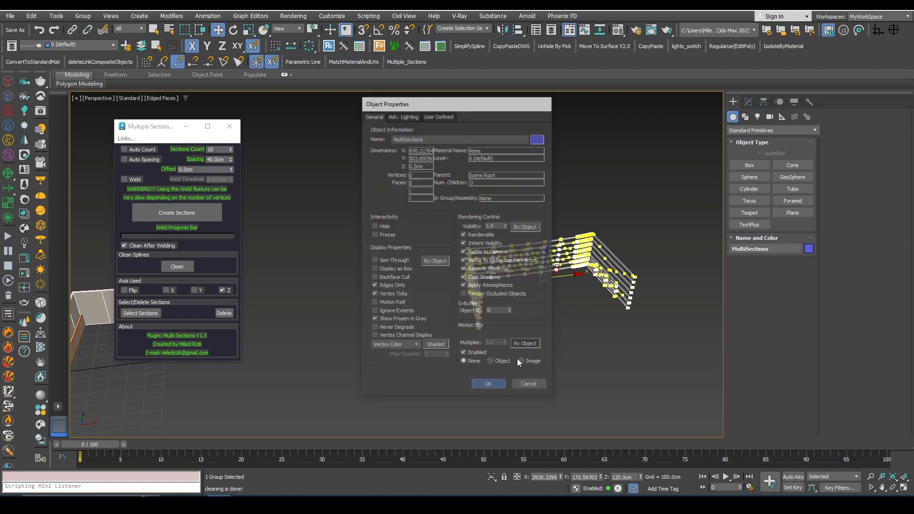
- Examine the vertices along the section splines, including the corners, in the top and perspective views
{"action": "scroll", "coordinate": [548, 256], "scroll_direction": "up", "scroll_amount": 3}
{"action": "middle_click_drag", "start_coordinate": [549, 260], "coordinate": [377, 300], "text": "alt"}
{"action": "key", "text": "t"}
{"action": "scroll", "coordinate": [395, 310], "scroll_direction": "down", "scroll_amount": 3}
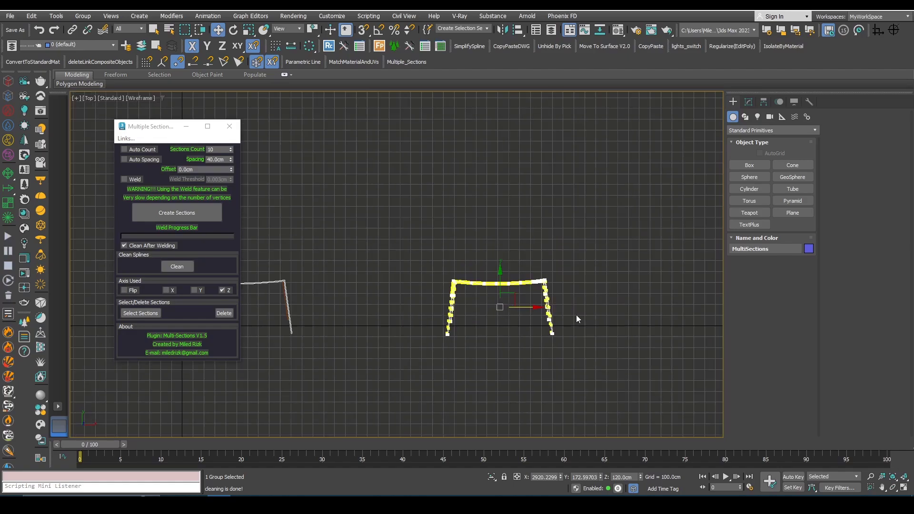
{"action": "scroll", "coordinate": [576, 319], "scroll_direction": "up", "scroll_amount": 5}
{"action": "scroll", "coordinate": [483, 332], "scroll_direction": "up", "scroll_amount": 3}
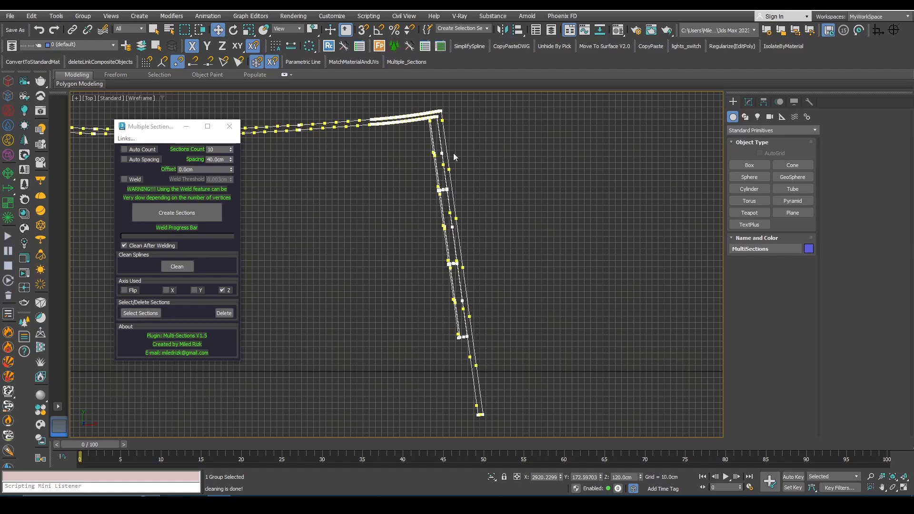
{"action": "scroll", "coordinate": [465, 214], "scroll_direction": "down", "scroll_amount": 4}
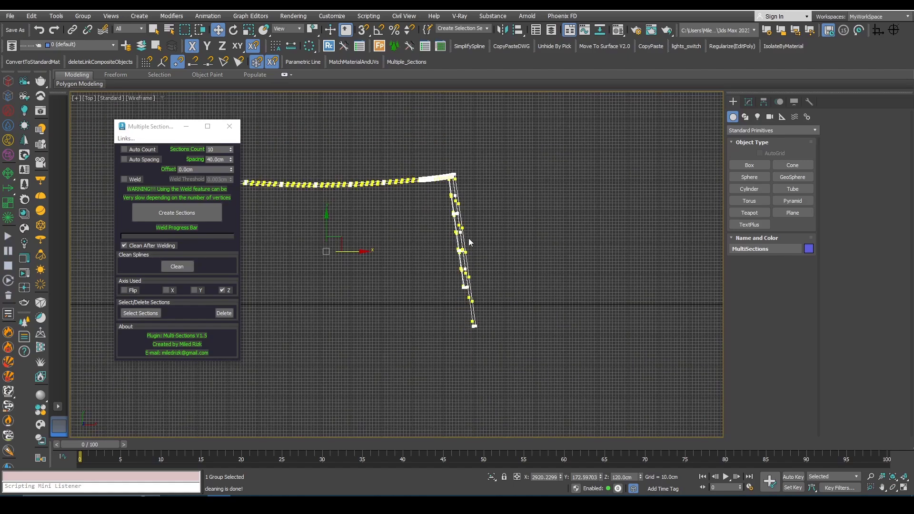
{"action": "middle_click_drag", "start_coordinate": [385, 252], "coordinate": [486, 287]}
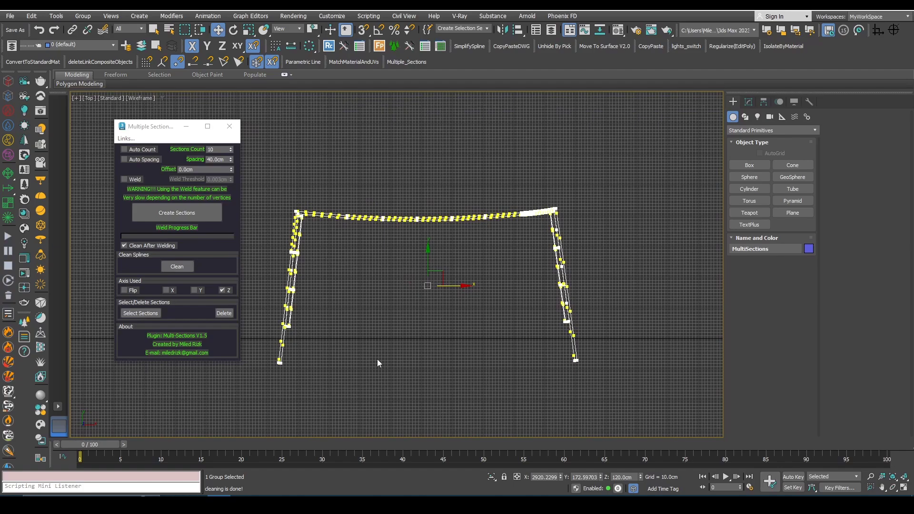
{"action": "key", "text": "p"}
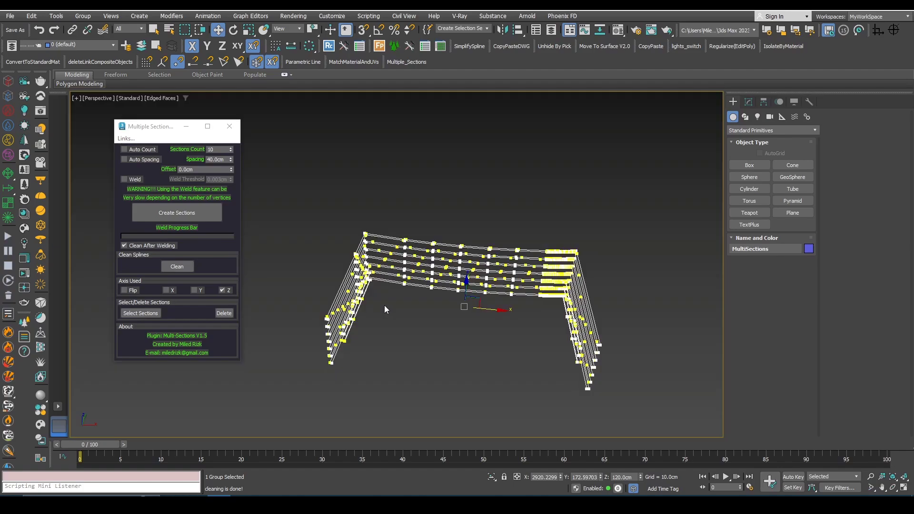
{"action": "middle_click_drag", "start_coordinate": [411, 319], "coordinate": [459, 314], "text": "alt"}
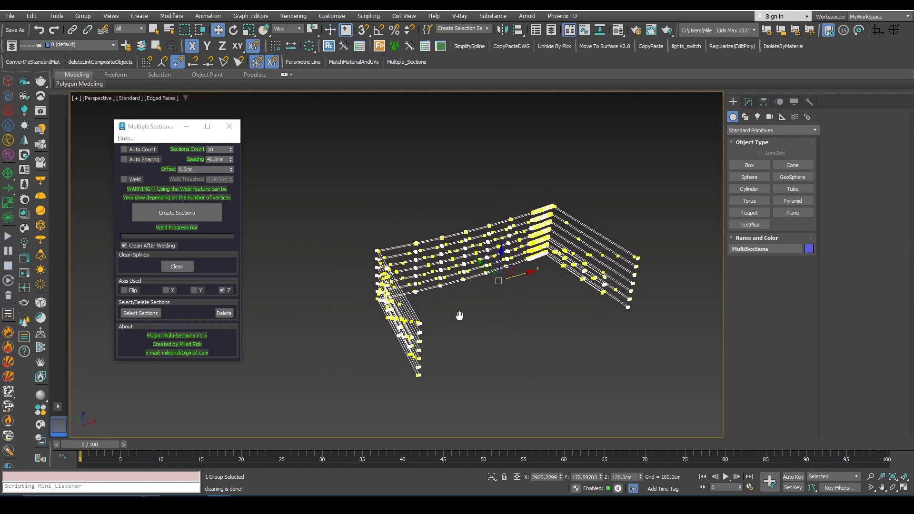
- Add an Edit Spline modifier to MultiSections and select all of its vertices to check their count
{"action": "left_click", "coordinate": [748, 103]}
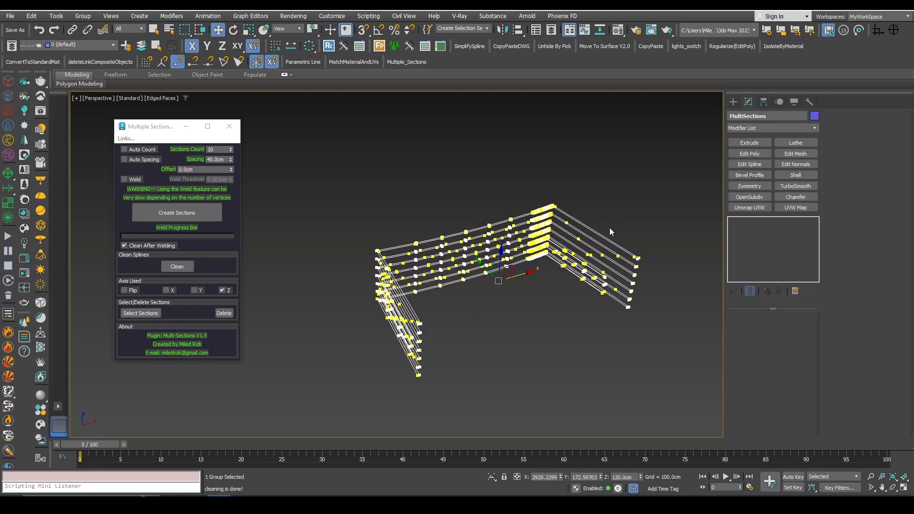
{"action": "left_click", "coordinate": [743, 164]}
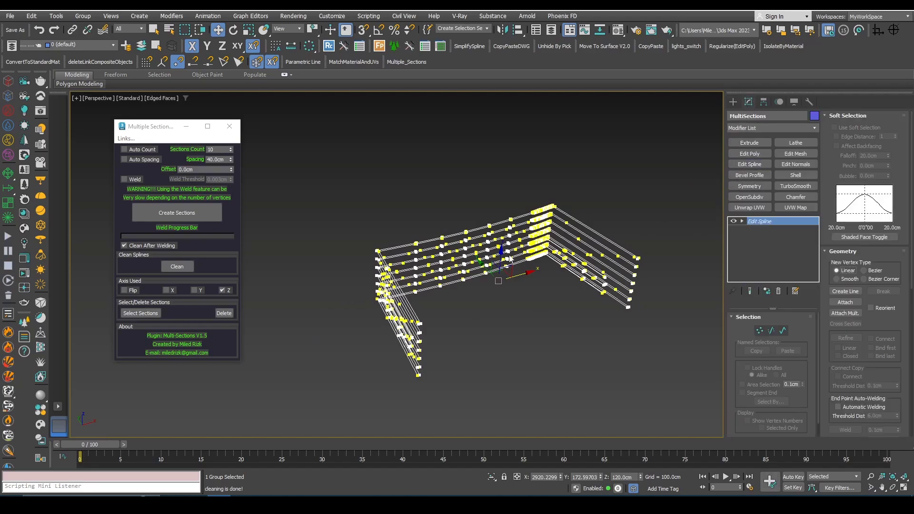
{"action": "left_click", "coordinate": [760, 330]}
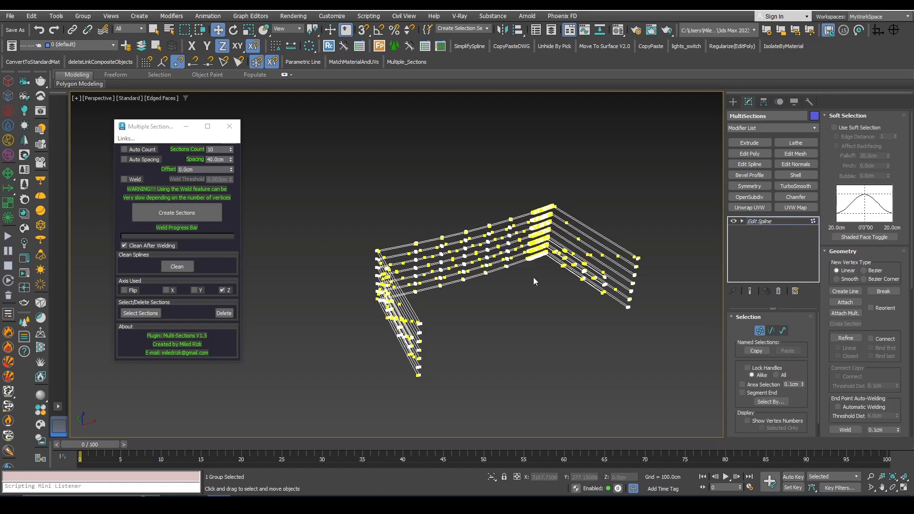
{"action": "middle_click_drag", "start_coordinate": [534, 277], "coordinate": [533, 285]}
{"action": "scroll", "coordinate": [532, 284], "scroll_direction": "down", "scroll_amount": 5}
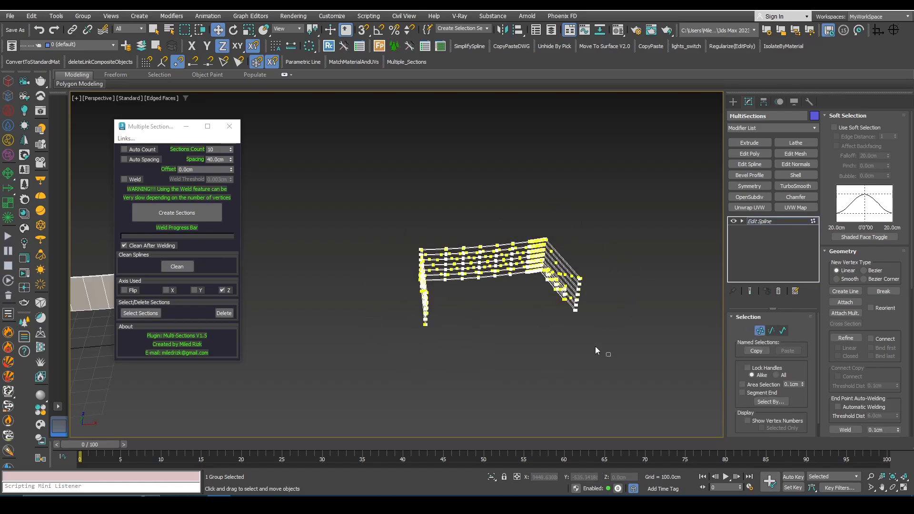
{"action": "left_click_drag", "start_coordinate": [373, 215], "coordinate": [375, 216]}
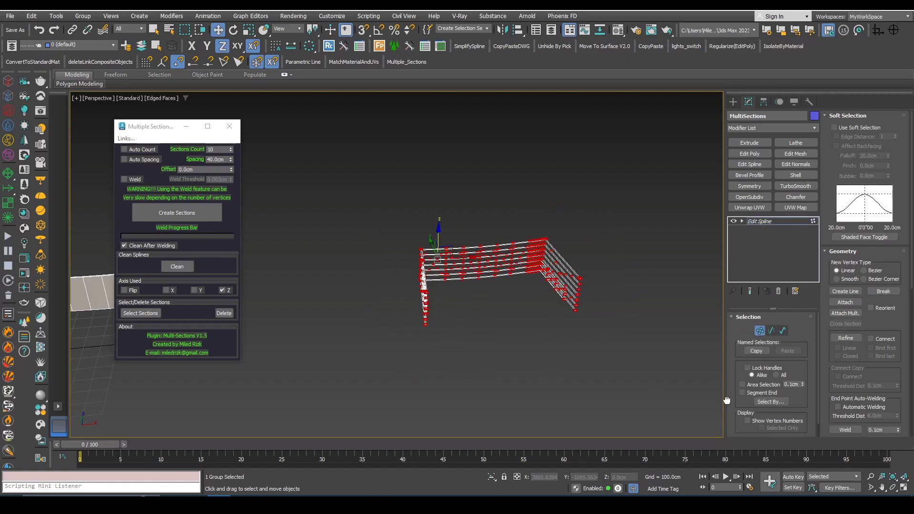
{"action": "scroll", "coordinate": [731, 401], "scroll_direction": "down", "scroll_amount": 1}
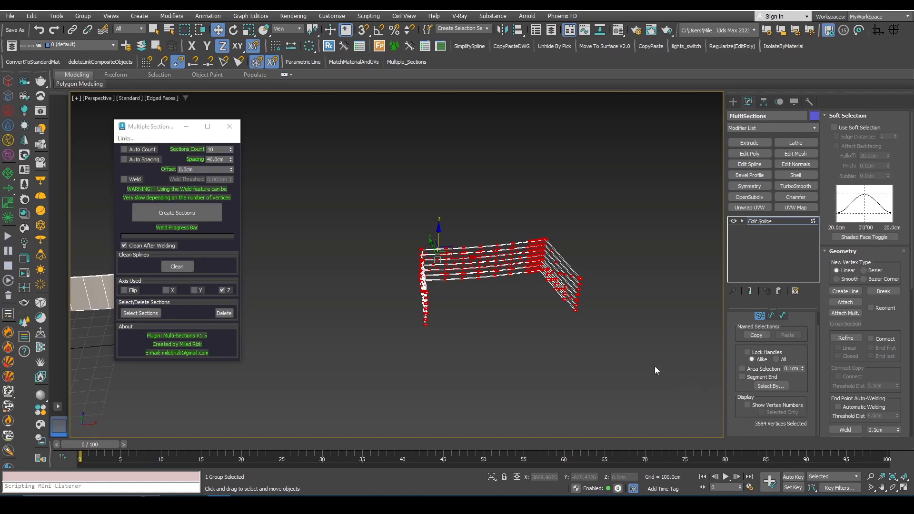
- Try raising a single vertex on the back wall's section line along Z to about 225.9 cm to check whether the segments are connected
{"action": "scroll", "coordinate": [477, 259], "scroll_direction": "up", "scroll_amount": 5}
{"action": "scroll", "coordinate": [478, 259], "scroll_direction": "up", "scroll_amount": 4}
{"action": "left_click", "coordinate": [416, 244]}
{"action": "left_click", "coordinate": [414, 258]}
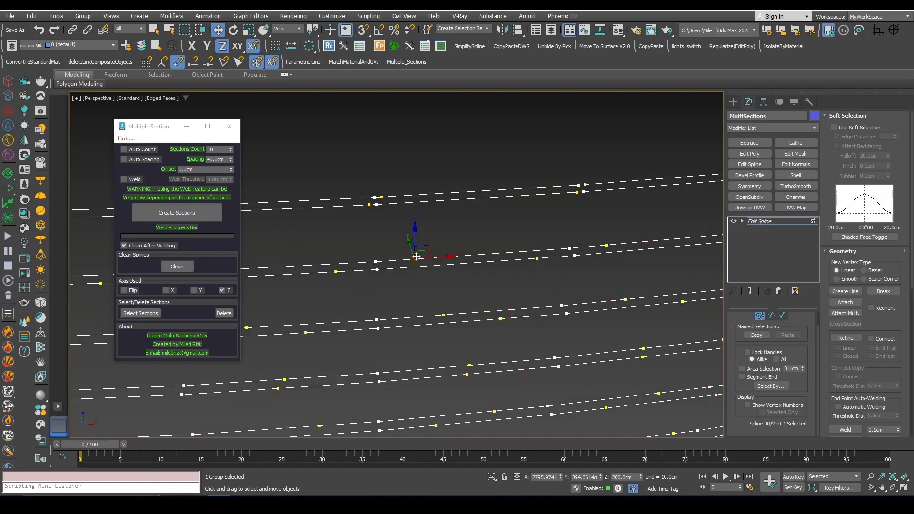
{"action": "left_click_drag", "start_coordinate": [418, 258], "coordinate": [417, 205]}
{"action": "scroll", "coordinate": [416, 248], "scroll_direction": "up", "scroll_amount": 3}
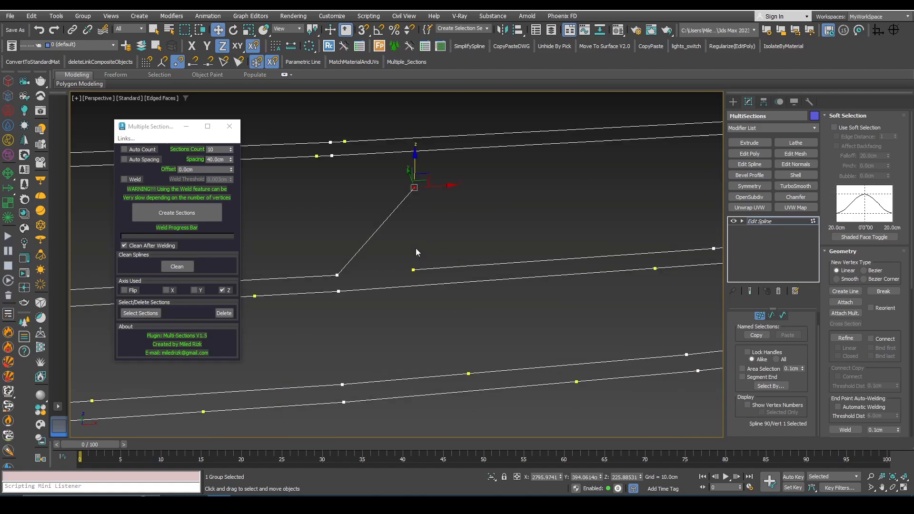
{"action": "scroll", "coordinate": [428, 262], "scroll_direction": "down", "scroll_amount": 4}
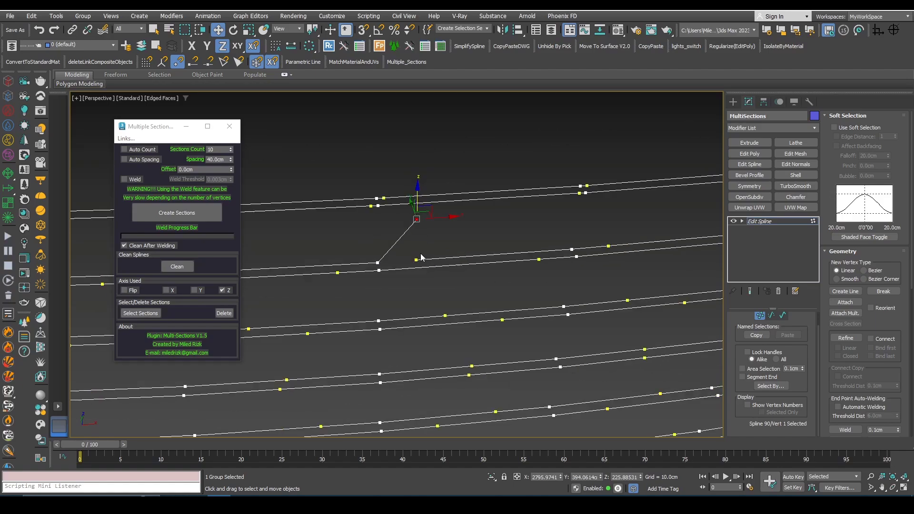
- Undo the vertex move and return from vertex editing to the whole MultiSections object
{"action": "key", "text": "ctrl+z"}
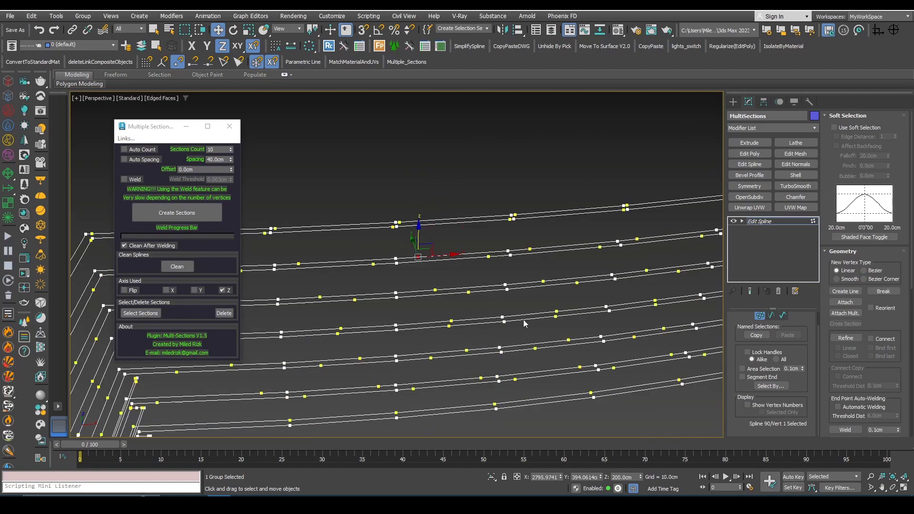
{"action": "scroll", "coordinate": [524, 321], "scroll_direction": "down", "scroll_amount": 5}
{"action": "left_click", "coordinate": [761, 316]}
{"action": "scroll", "coordinate": [615, 281], "scroll_direction": "down", "scroll_amount": 5}
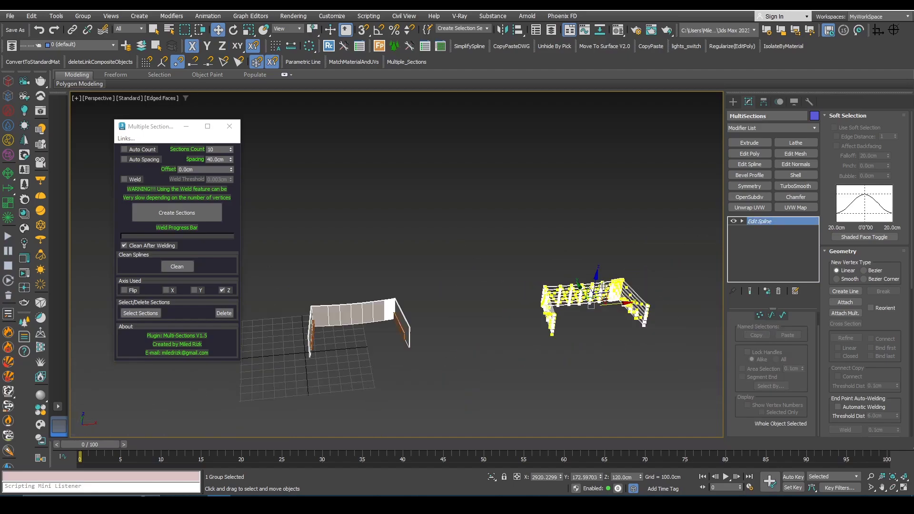
- Create sections from the three wall objects with Weld enabled and Clean After Welding disabled
{"action": "middle_click_drag", "start_coordinate": [377, 327], "coordinate": [415, 329]}
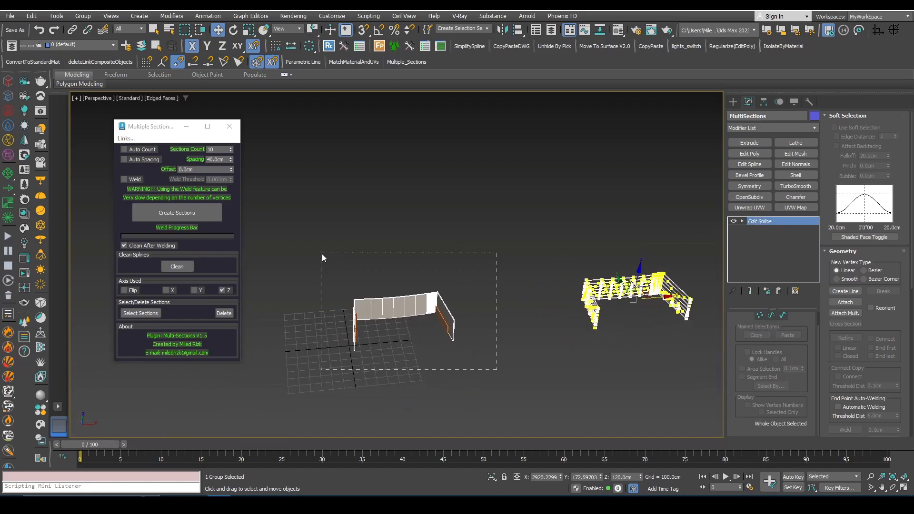
{"action": "left_click_drag", "start_coordinate": [322, 253], "coordinate": [322, 253]}
{"action": "left_click", "coordinate": [125, 179]}
{"action": "left_click", "coordinate": [124, 179]}
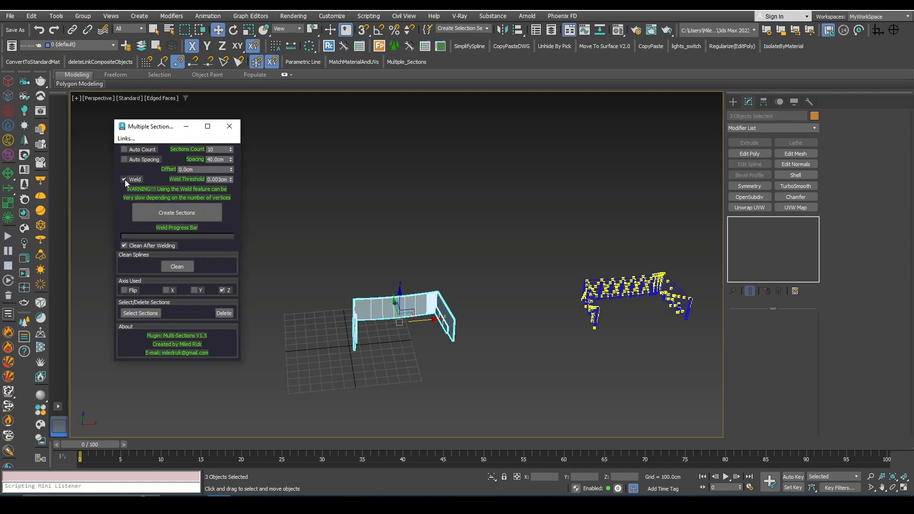
{"action": "left_click", "coordinate": [124, 246]}
{"action": "scroll", "coordinate": [399, 320], "scroll_direction": "up", "scroll_amount": 3}
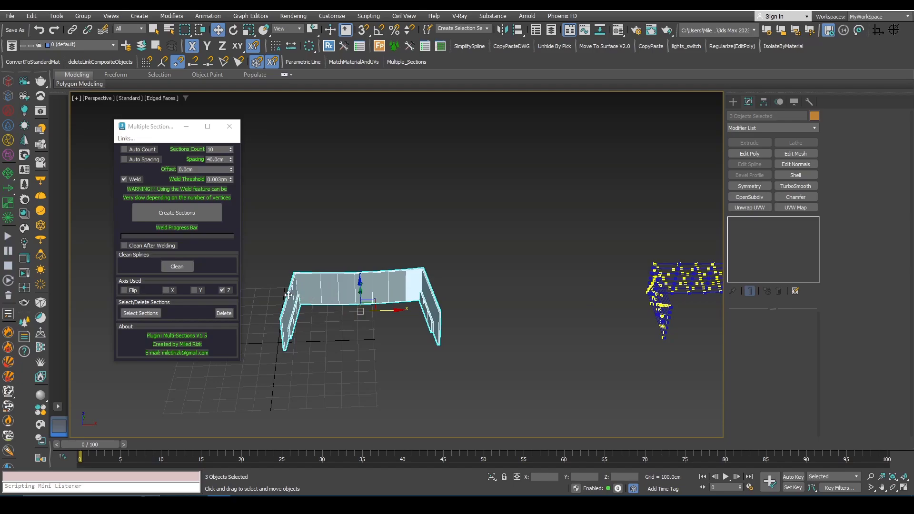
{"action": "left_click", "coordinate": [166, 212]}
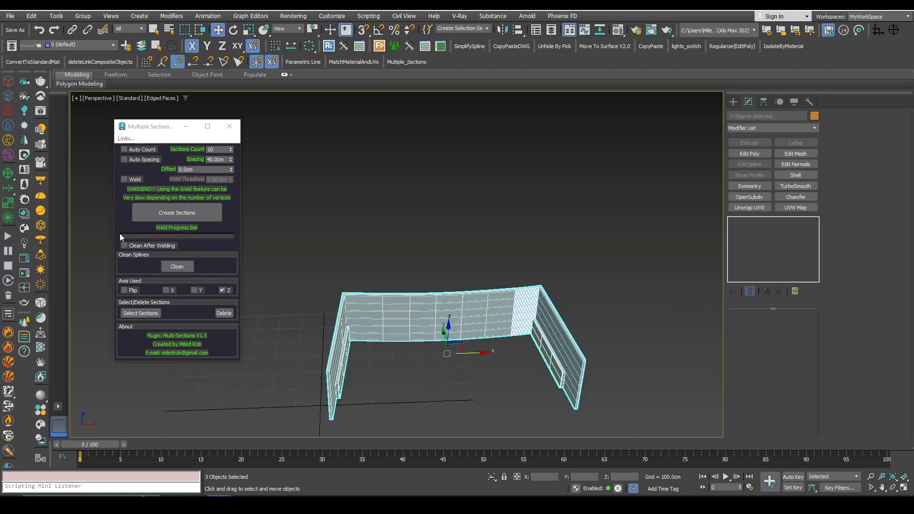
- Move the new welded section splines along X to about 2979.3 cm, shifting the earlier unwelded splines farther along to make room
{"action": "scroll", "coordinate": [325, 300], "scroll_direction": "down", "scroll_amount": 3}
{"action": "scroll", "coordinate": [390, 320], "scroll_direction": "up", "scroll_amount": 4}
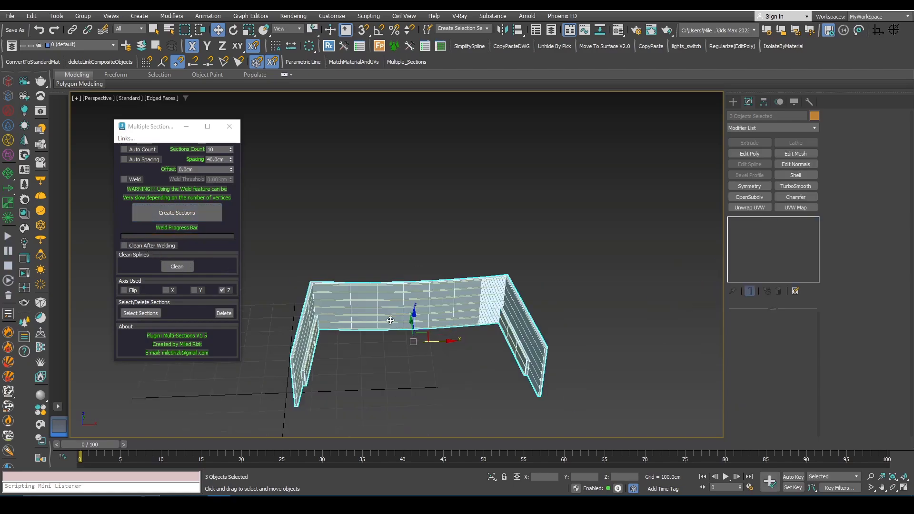
{"action": "left_click", "coordinate": [391, 356]}
{"action": "left_click", "coordinate": [390, 315]}
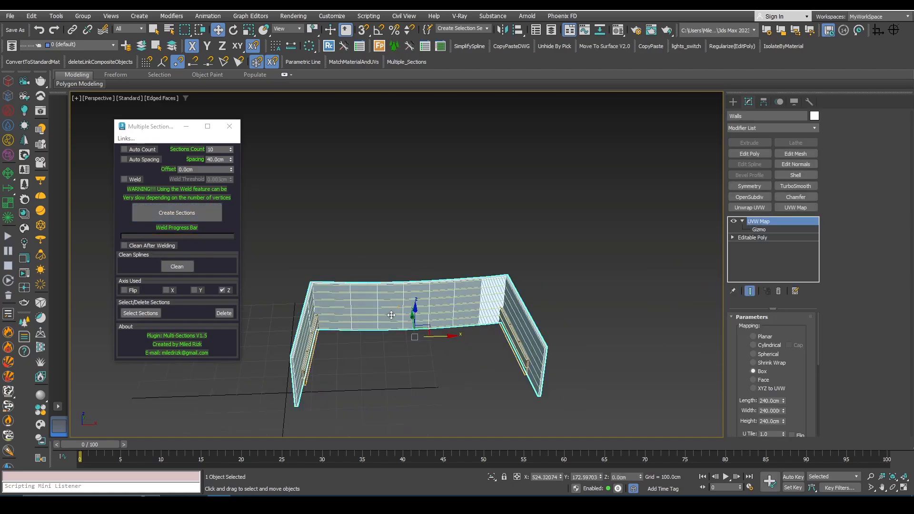
{"action": "left_click", "coordinate": [392, 315]}
{"action": "scroll", "coordinate": [349, 325], "scroll_direction": "down", "scroll_amount": 4}
{"action": "left_click_drag", "start_coordinate": [412, 328], "coordinate": [550, 329]}
{"action": "scroll", "coordinate": [594, 344], "scroll_direction": "up", "scroll_amount": 5}
{"action": "scroll", "coordinate": [453, 343], "scroll_direction": "down", "scroll_amount": 5}
{"action": "left_click_drag", "start_coordinate": [623, 370], "coordinate": [382, 275]}
{"action": "left_click_drag", "start_coordinate": [516, 323], "coordinate": [634, 322]}
{"action": "left_click", "coordinate": [613, 380]}
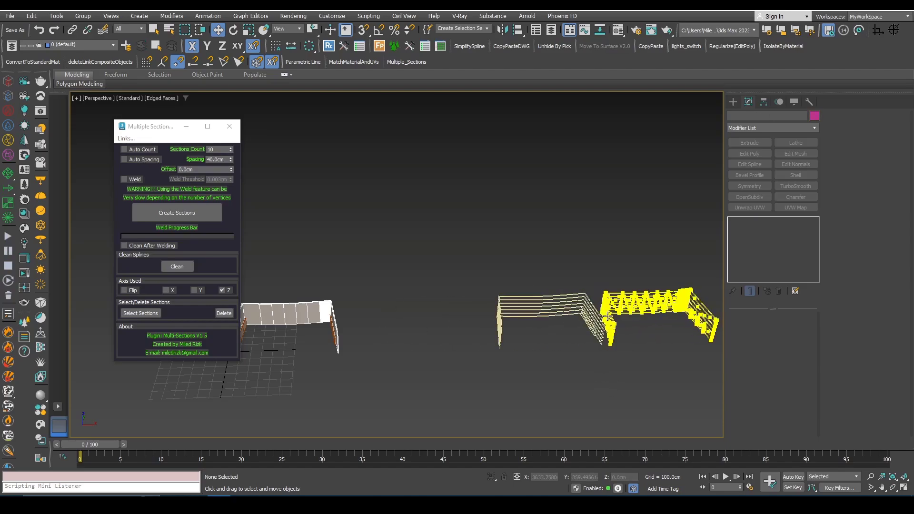
- Turn on vertex tick display in the object properties of the welded MultiSections splines
{"action": "scroll", "coordinate": [604, 316], "scroll_direction": "up", "scroll_amount": 4}
{"action": "left_click", "coordinate": [458, 317]}
{"action": "right_click", "coordinate": [458, 325]}
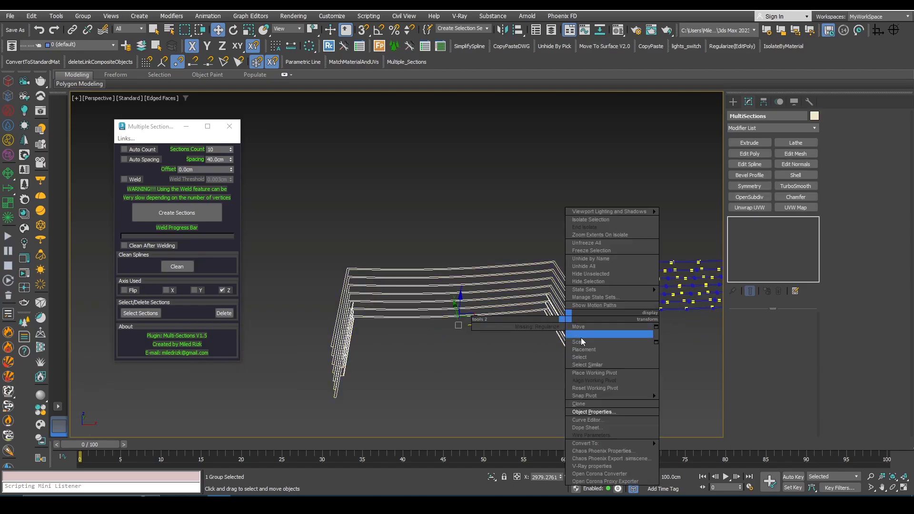
{"action": "left_click", "coordinate": [592, 412]}
{"action": "left_click", "coordinate": [371, 296]}
{"action": "left_click", "coordinate": [490, 386]}
- Add an Edit Spline modifier to the welded MultiSections, select all its vertices to check their count, and leave vertex editing
{"action": "scroll", "coordinate": [389, 309], "scroll_direction": "down", "scroll_amount": 2}
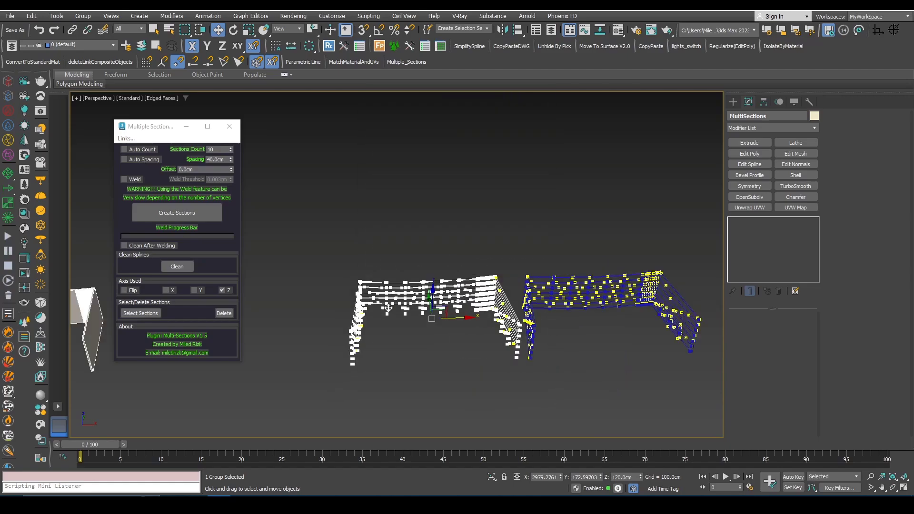
{"action": "middle_click_drag", "start_coordinate": [401, 315], "coordinate": [489, 333], "text": "alt"}
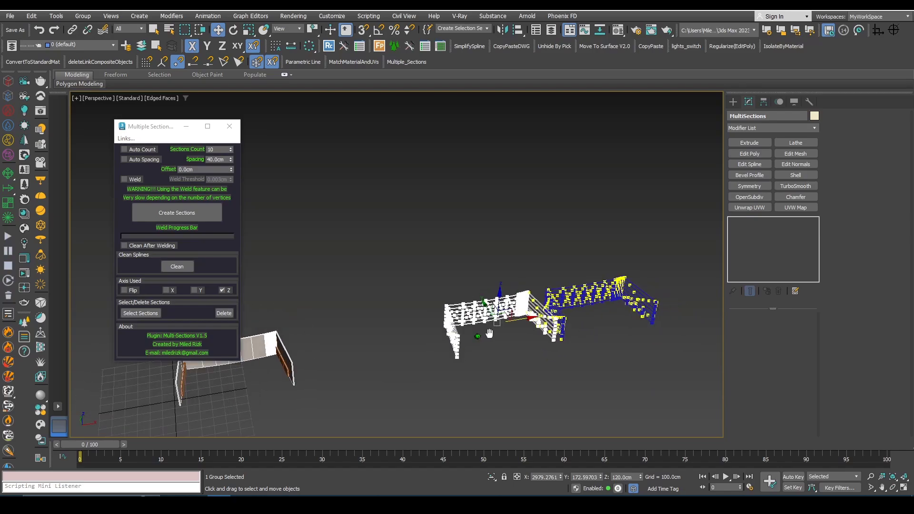
{"action": "scroll", "coordinate": [527, 322], "scroll_direction": "up", "scroll_amount": 3}
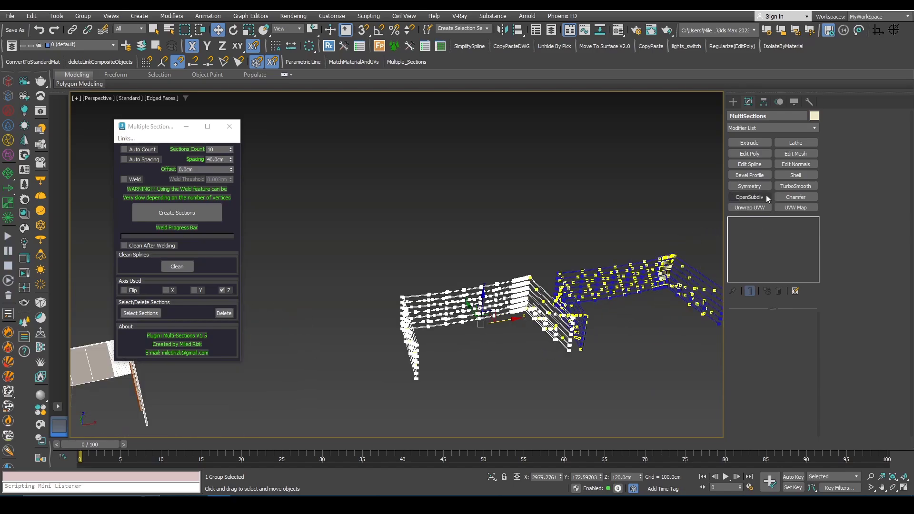
{"action": "left_click", "coordinate": [750, 164]}
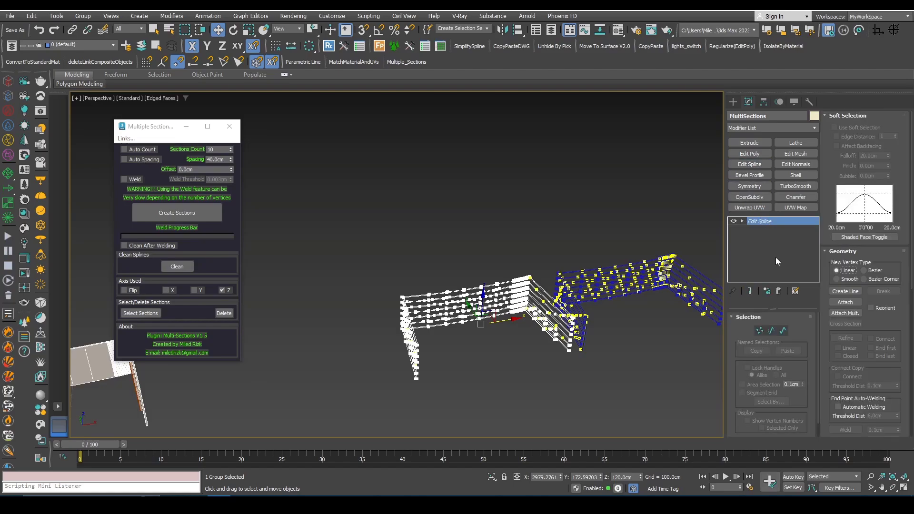
{"action": "left_click", "coordinate": [764, 331]}
{"action": "middle_click_drag", "start_coordinate": [533, 310], "coordinate": [621, 307], "text": "alt"}
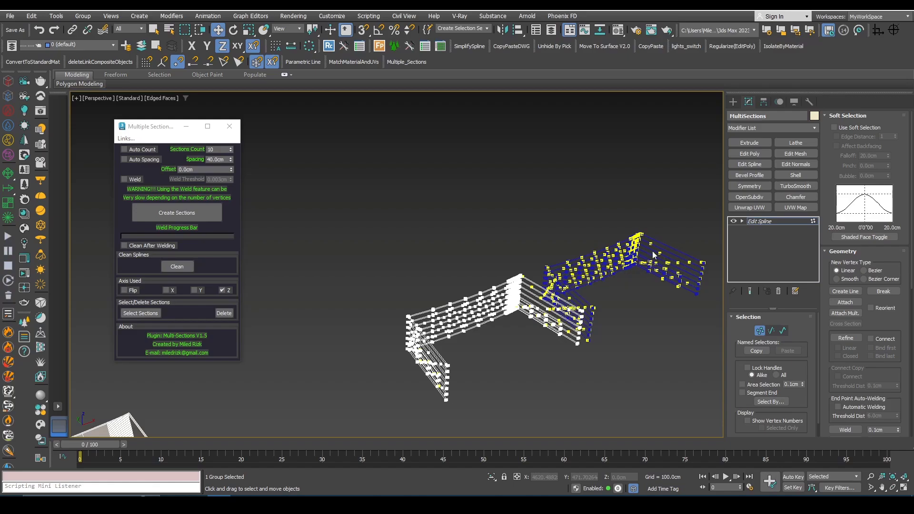
{"action": "scroll", "coordinate": [656, 250], "scroll_direction": "up", "scroll_amount": 3}
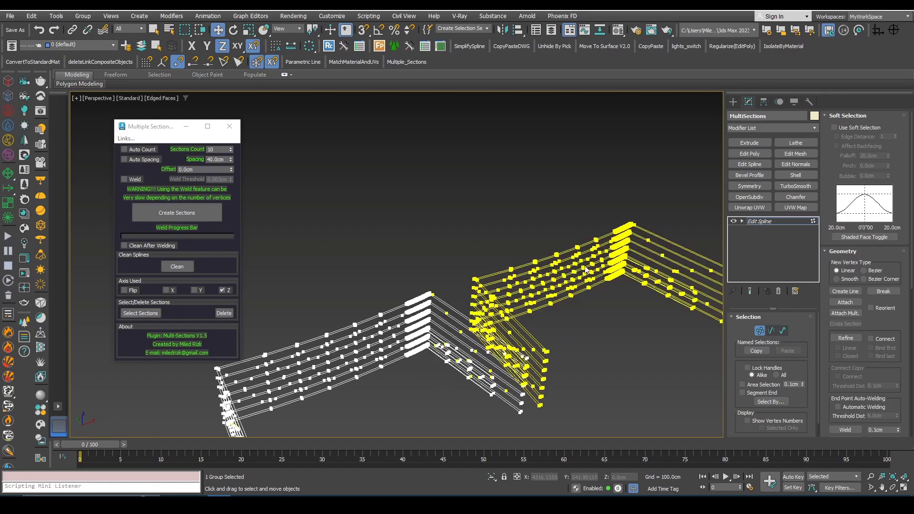
{"action": "scroll", "coordinate": [587, 269], "scroll_direction": "down", "scroll_amount": 3}
{"action": "middle_click_drag", "start_coordinate": [502, 324], "coordinate": [336, 288], "text": "alt"}
{"action": "left_click_drag", "start_coordinate": [578, 403], "coordinate": [290, 231]}
{"action": "scroll", "coordinate": [403, 285], "scroll_direction": "up", "scroll_amount": 3}
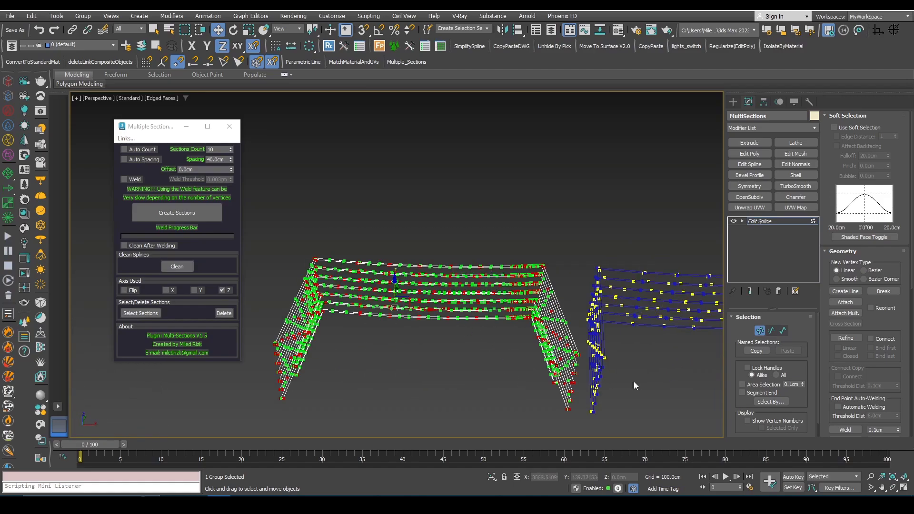
{"action": "scroll", "coordinate": [735, 297], "scroll_direction": "down", "scroll_amount": 1}
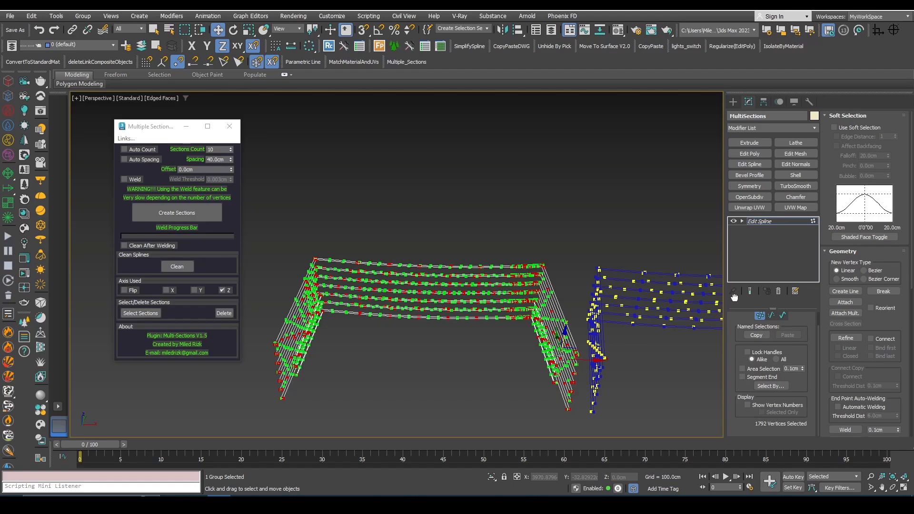
{"action": "left_click", "coordinate": [758, 318]}
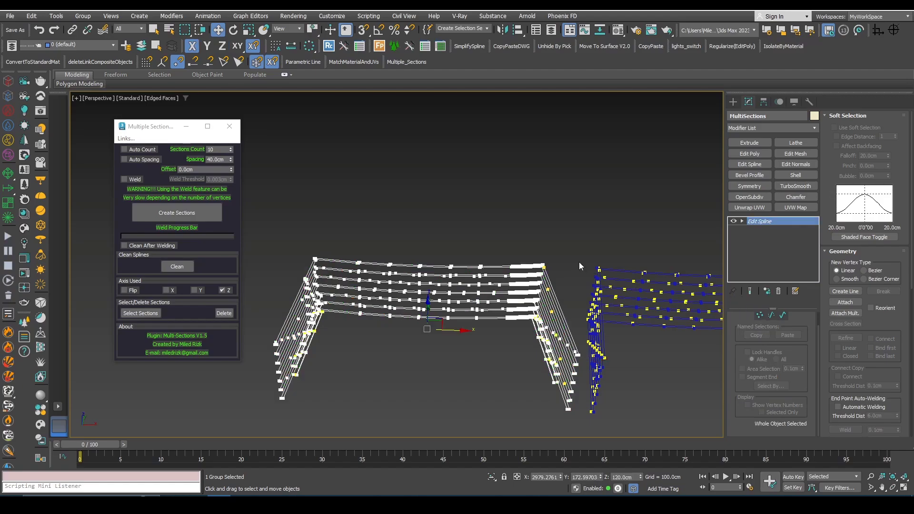
- Select both MultiSections groups and shift them together along X, farther away from the walls
{"action": "scroll", "coordinate": [581, 264], "scroll_direction": "down", "scroll_amount": 4}
{"action": "middle_click_drag", "start_coordinate": [553, 301], "coordinate": [537, 316]}
{"action": "left_click_drag", "start_coordinate": [672, 355], "coordinate": [455, 250]}
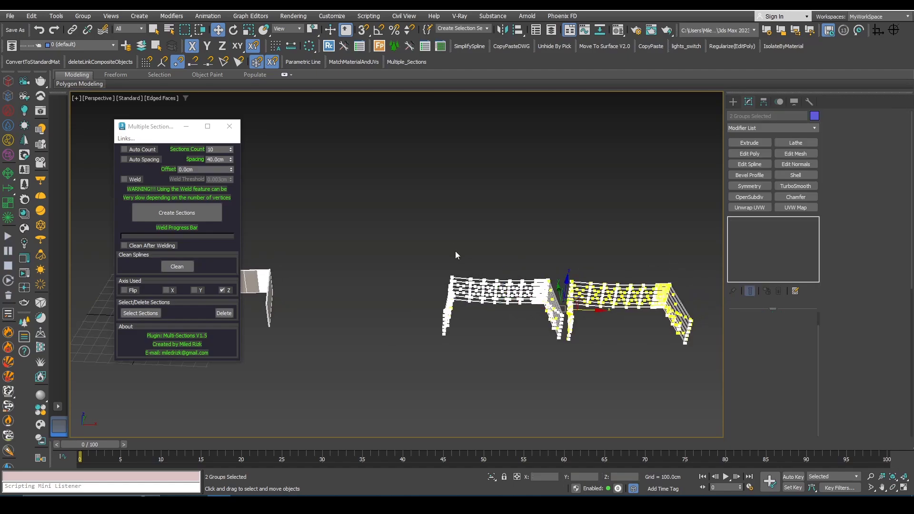
{"action": "left_click_drag", "start_coordinate": [589, 312], "coordinate": [660, 312]}
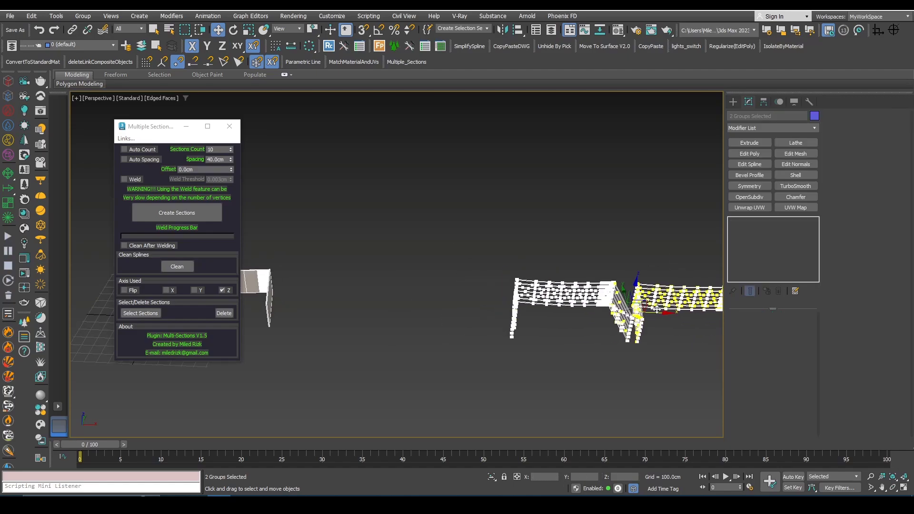
- Create another set of sections from the three wall objects with both Weld and Clean After Welding enabled
{"action": "scroll", "coordinate": [660, 313], "scroll_direction": "down", "scroll_amount": 2}
{"action": "scroll", "coordinate": [331, 308], "scroll_direction": "up", "scroll_amount": 4}
{"action": "left_click_drag", "start_coordinate": [542, 356], "coordinate": [293, 205]}
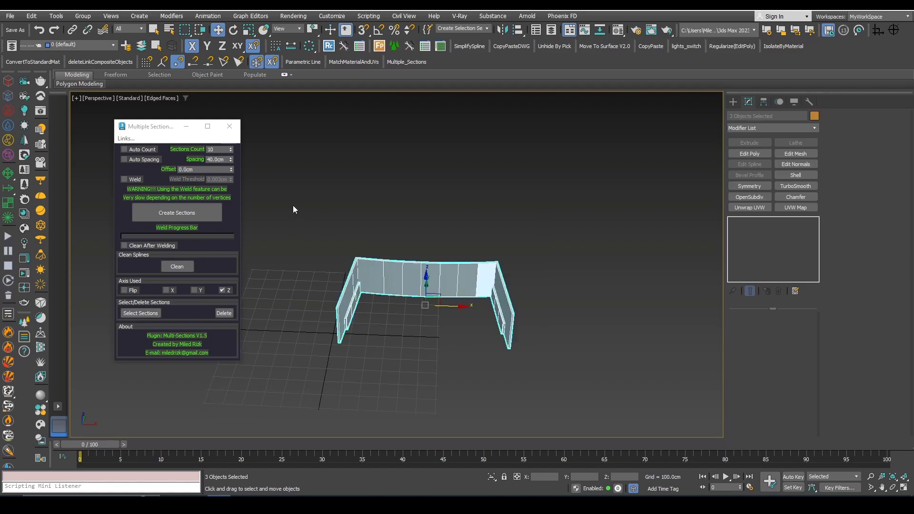
{"action": "left_click", "coordinate": [124, 180]}
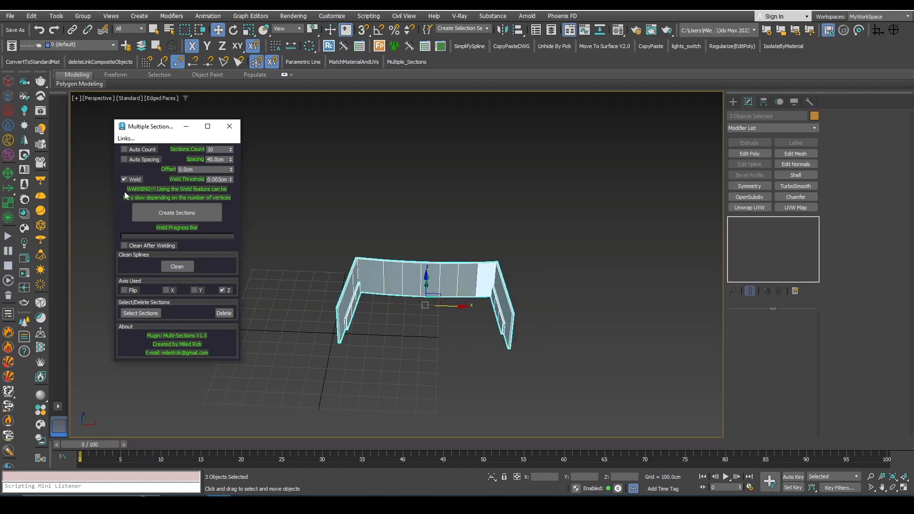
{"action": "left_click", "coordinate": [125, 246]}
{"action": "left_click", "coordinate": [183, 210]}
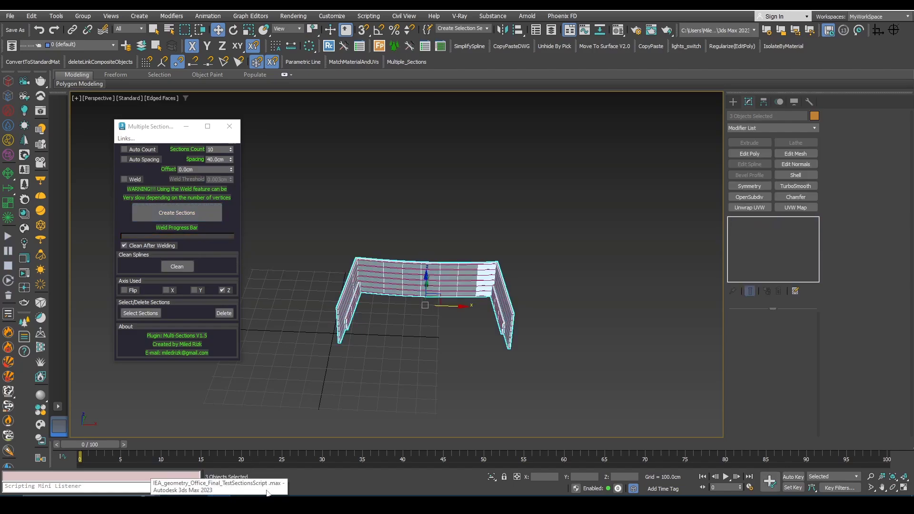
- Move the cleaned section splines along X to about 2229.8 cm, between the walls and the earlier splines
{"action": "scroll", "coordinate": [400, 327], "scroll_direction": "down", "scroll_amount": 2}
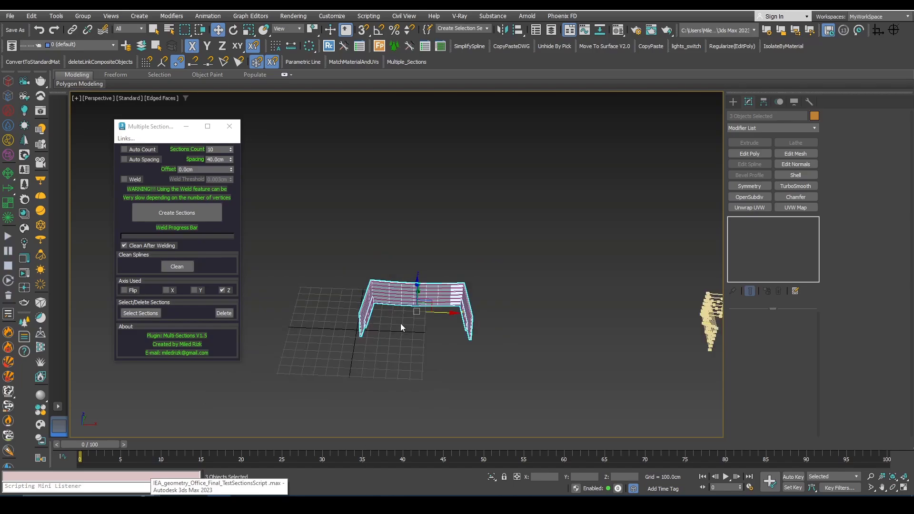
{"action": "left_click", "coordinate": [437, 301]}
{"action": "scroll", "coordinate": [438, 301], "scroll_direction": "down", "scroll_amount": 1}
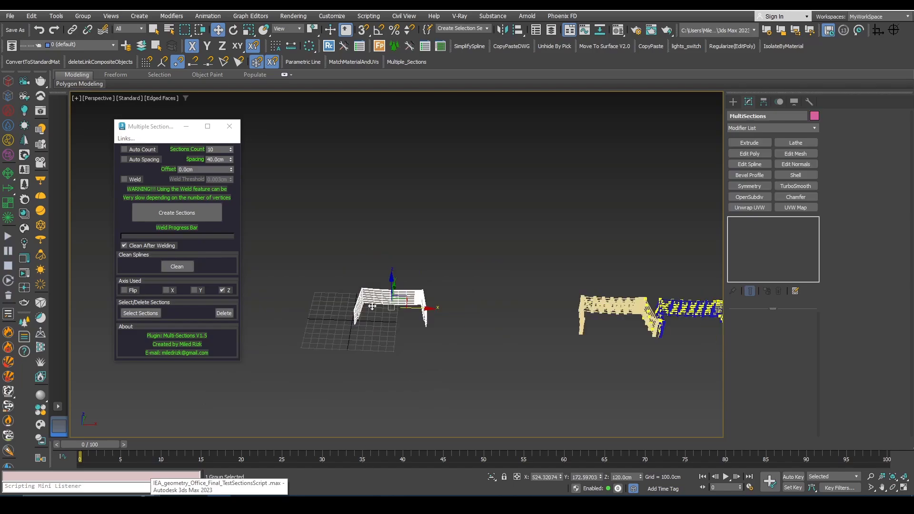
{"action": "left_click_drag", "start_coordinate": [416, 304], "coordinate": [542, 304], "text": "shift"}
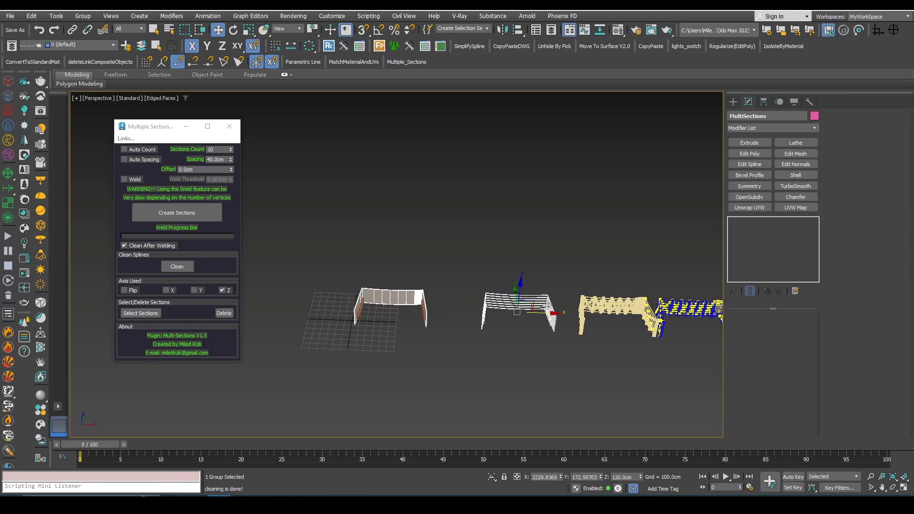
- Turn on vertex tick display in the object properties of the cleaned MultiSections splines
{"action": "scroll", "coordinate": [542, 306], "scroll_direction": "up", "scroll_amount": 3}
{"action": "right_click", "coordinate": [517, 304]}
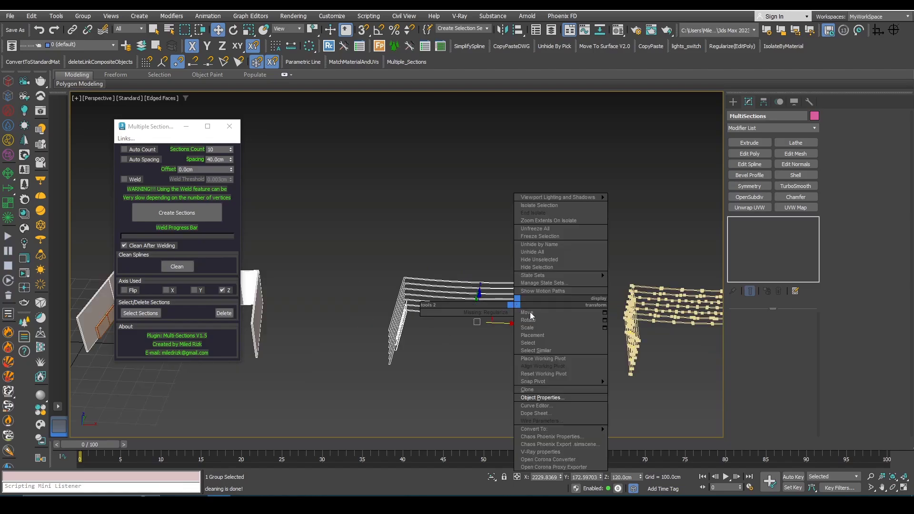
{"action": "left_click", "coordinate": [562, 398]}
{"action": "left_click", "coordinate": [381, 296]}
{"action": "left_click", "coordinate": [472, 383]}
- Compare the vertex distribution of the cleaned section splines with the uncleaned ones in the top and perspective views
{"action": "middle_click_drag", "start_coordinate": [446, 332], "coordinate": [395, 315]}
{"action": "scroll", "coordinate": [370, 322], "scroll_direction": "down", "scroll_amount": 2}
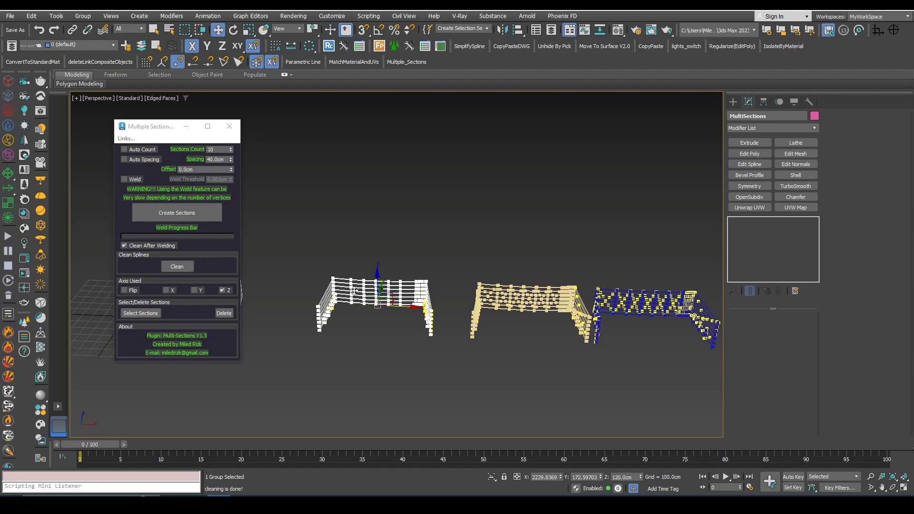
{"action": "middle_click_drag", "start_coordinate": [417, 296], "coordinate": [416, 303], "text": "alt"}
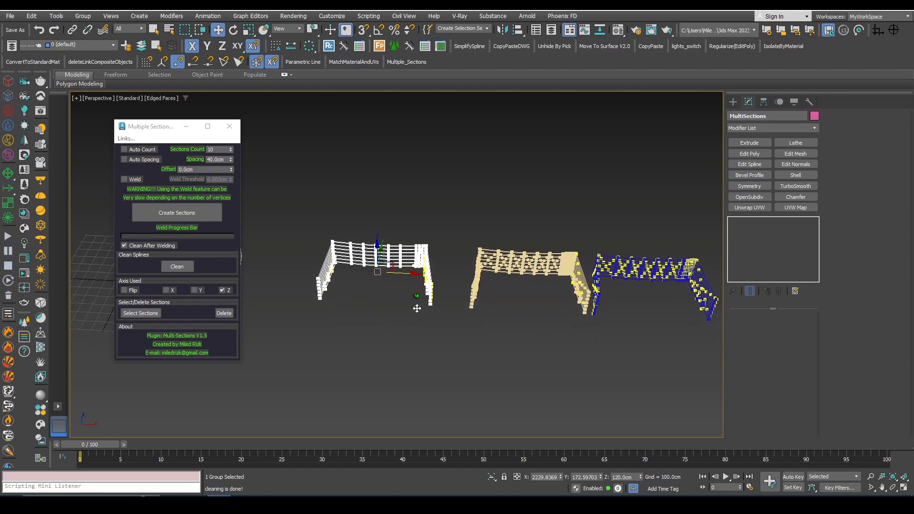
{"action": "key", "text": "t"}
{"action": "scroll", "coordinate": [407, 314], "scroll_direction": "down", "scroll_amount": 2}
{"action": "scroll", "coordinate": [383, 318], "scroll_direction": "up", "scroll_amount": 1}
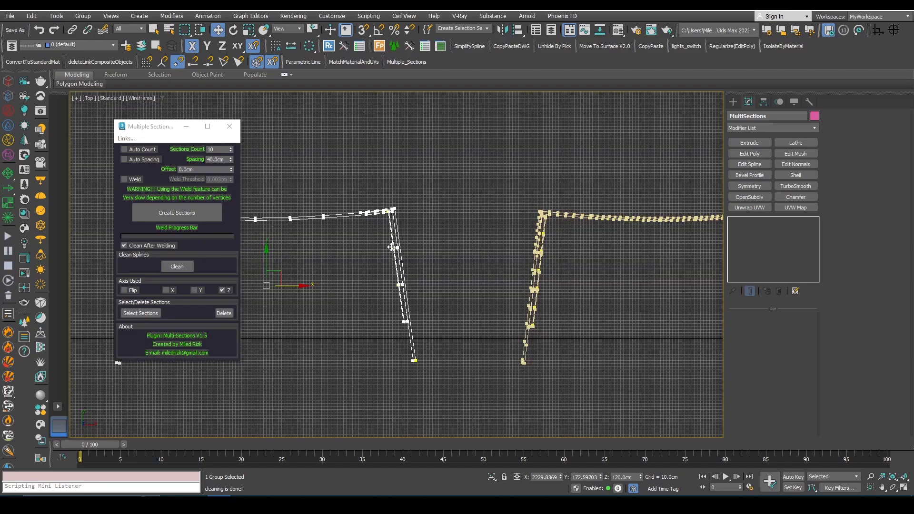
{"action": "scroll", "coordinate": [405, 233], "scroll_direction": "up", "scroll_amount": 2}
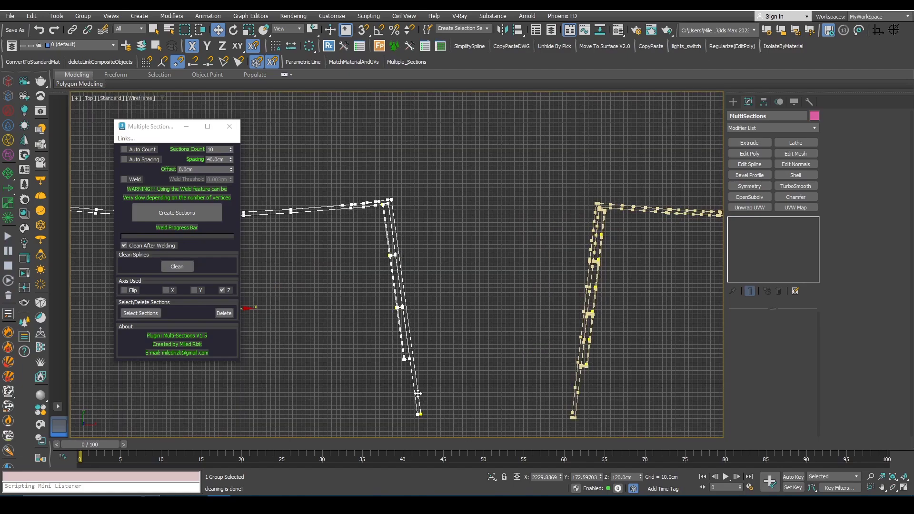
{"action": "scroll", "coordinate": [475, 270], "scroll_direction": "down", "scroll_amount": 2}
{"action": "middle_click_drag", "start_coordinate": [507, 284], "coordinate": [483, 284]}
{"action": "scroll", "coordinate": [404, 279], "scroll_direction": "down", "scroll_amount": 1}
{"action": "key", "text": "p"}
{"action": "mouse_move", "coordinate": [414, 301]}
{"action": "middle_mouse_down", "text": "alt"}
{"action": "mouse_move", "coordinate": [367, 298]}
{"action": "mouse_move", "coordinate": [391, 301]}
{"action": "mouse_move", "coordinate": [385, 274]}
{"action": "middle_mouse_up", "text": "alt"}
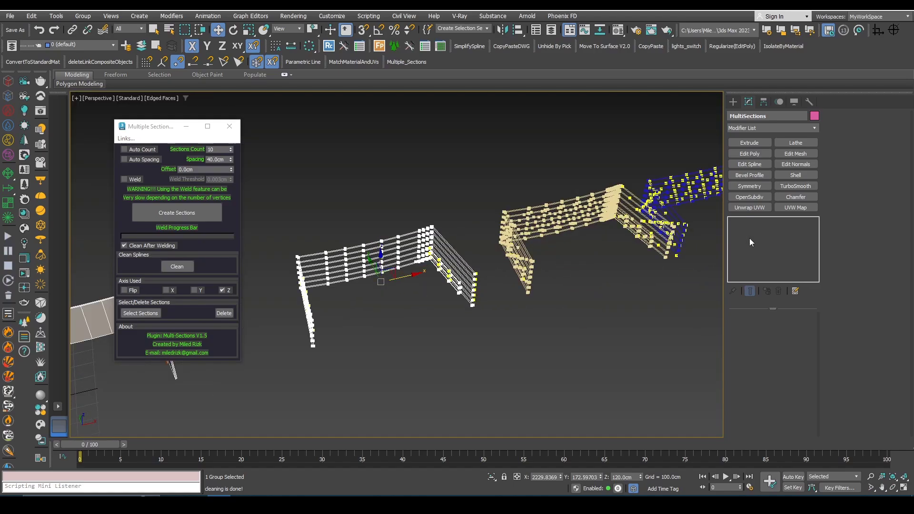
- Add an Edit Spline modifier to the cleaned MultiSections and select all its vertices to check their count
{"action": "left_click", "coordinate": [749, 164]}
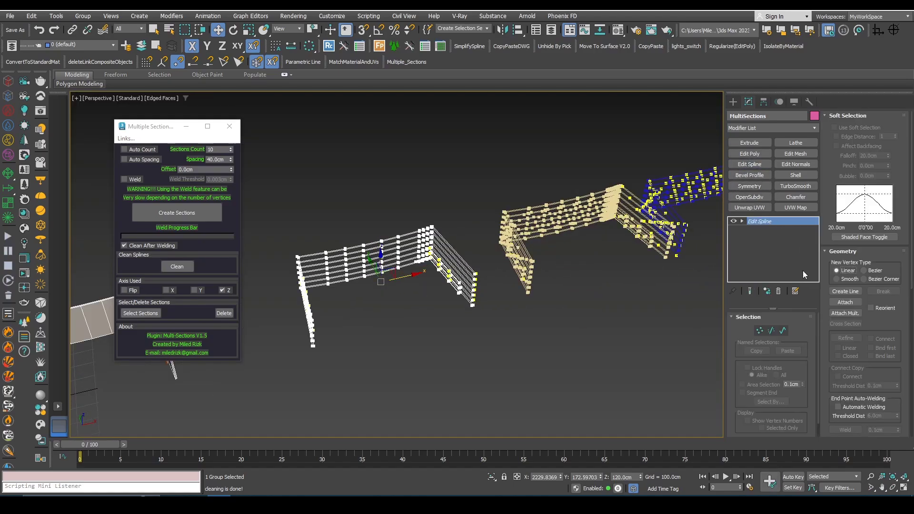
{"action": "left_click", "coordinate": [760, 331]}
{"action": "mouse_move", "coordinate": [455, 326]}
{"action": "middle_mouse_down"}
{"action": "mouse_move", "coordinate": [486, 341]}
{"action": "mouse_move", "coordinate": [485, 333]}
{"action": "mouse_move", "coordinate": [476, 343]}
{"action": "mouse_move", "coordinate": [490, 352]}
{"action": "middle_mouse_up"}
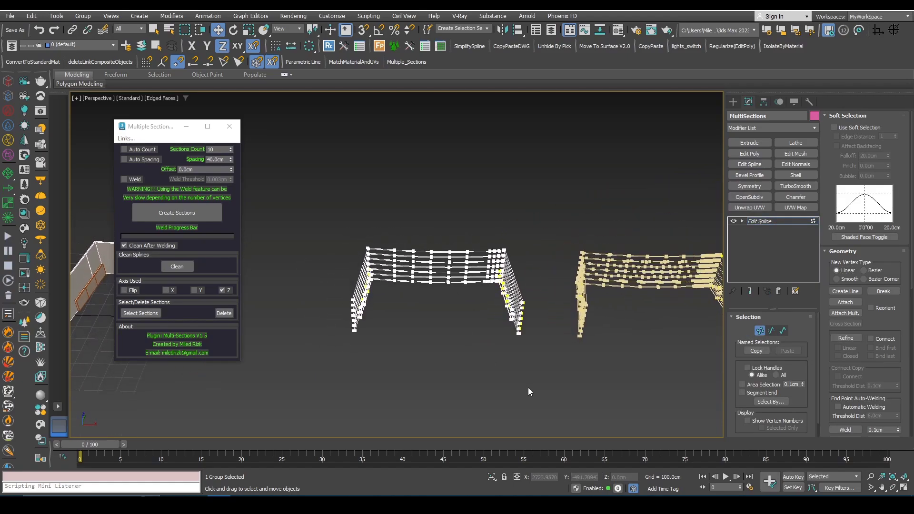
{"action": "left_click_drag", "start_coordinate": [540, 386], "coordinate": [308, 207]}
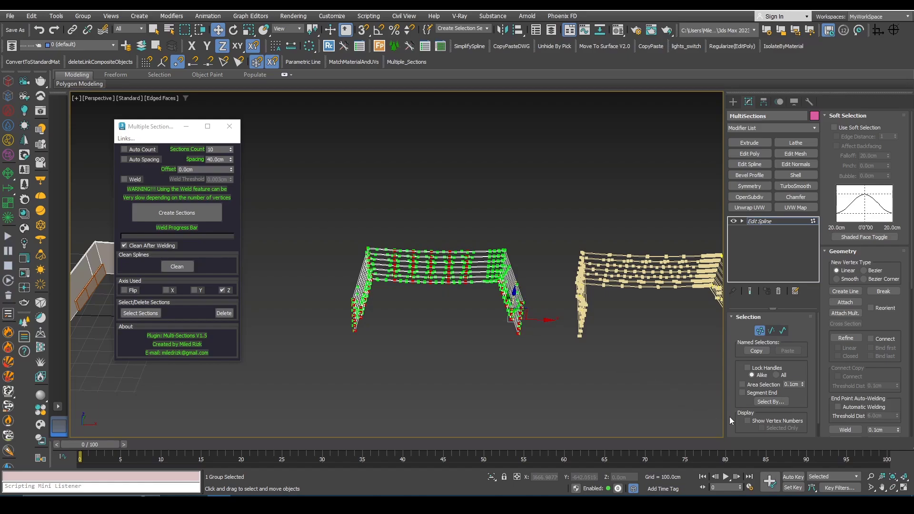
{"action": "scroll", "coordinate": [732, 304], "scroll_direction": "down", "scroll_amount": 2}
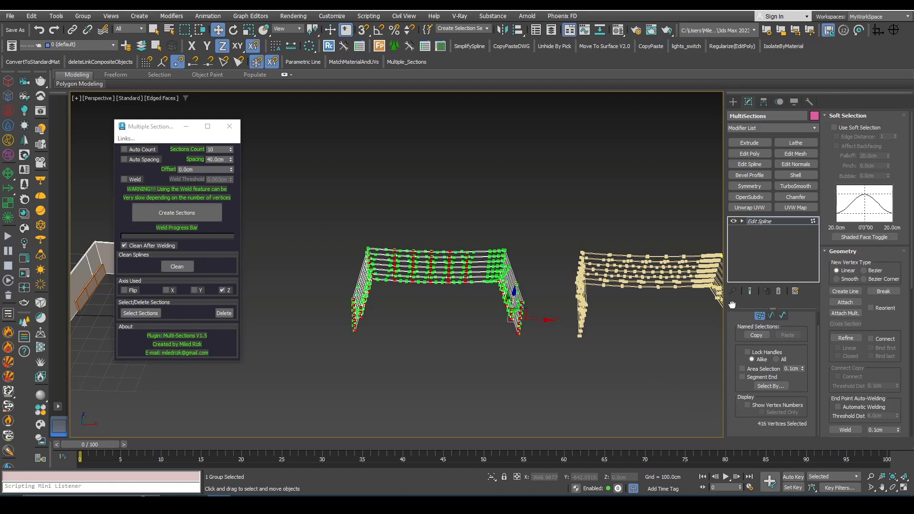
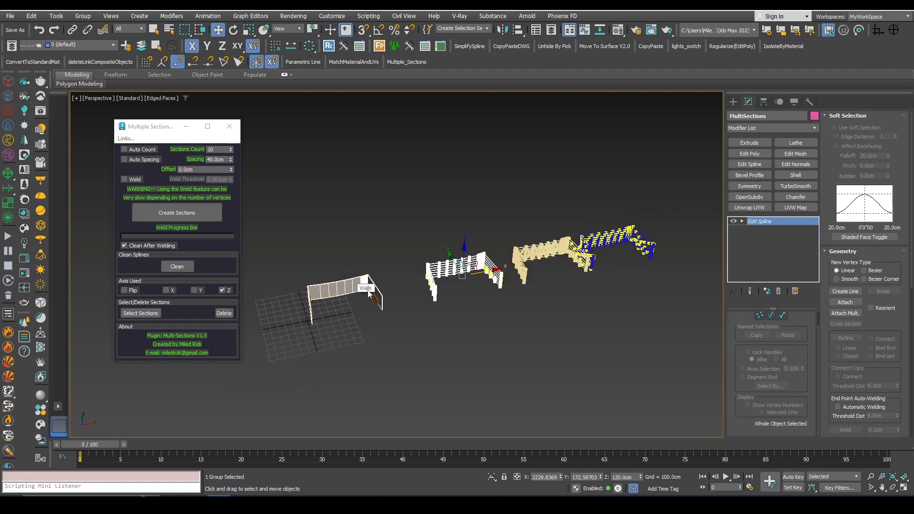
{"action": "scroll", "coordinate": [393, 288], "scroll_direction": "up", "scroll_amount": 2}
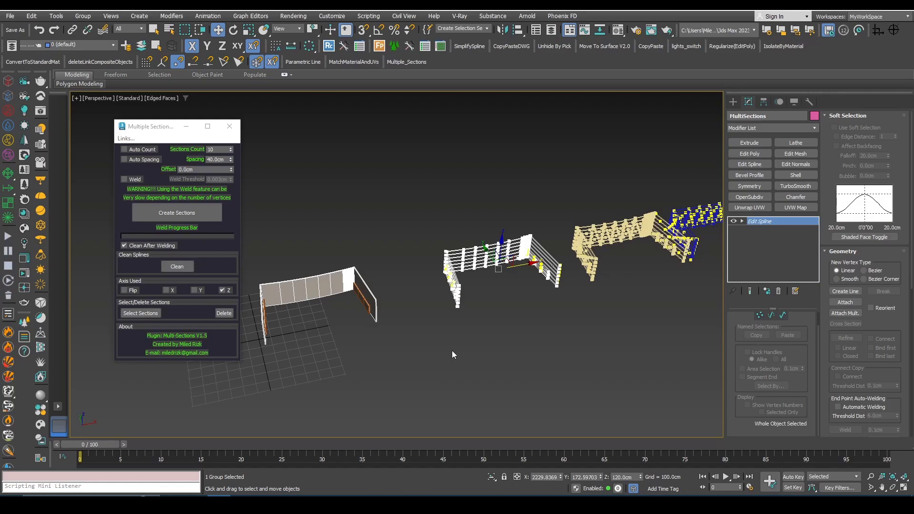
{"action": "scroll", "coordinate": [452, 355], "scroll_direction": "down", "scroll_amount": 2}
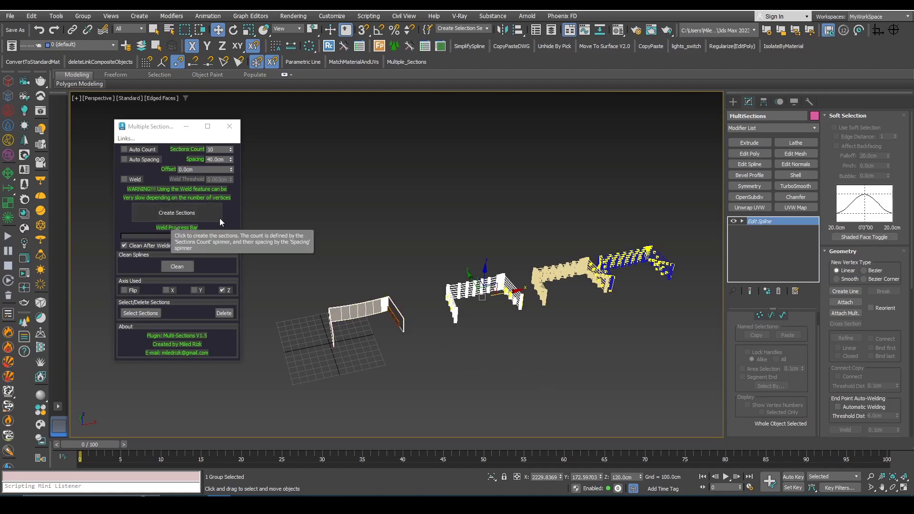
{"action": "middle_click_drag", "start_coordinate": [392, 315], "coordinate": [412, 320]}
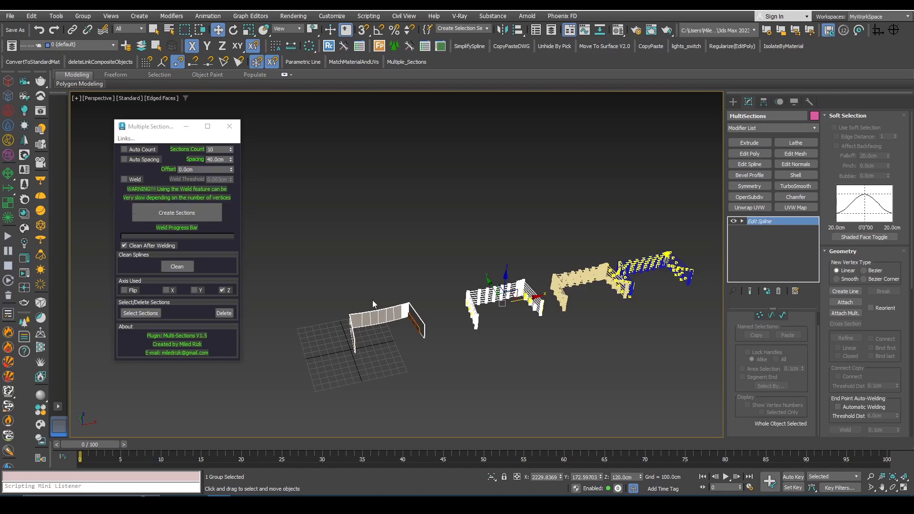
{"action": "scroll", "coordinate": [396, 324], "scroll_direction": "up", "scroll_amount": 3}
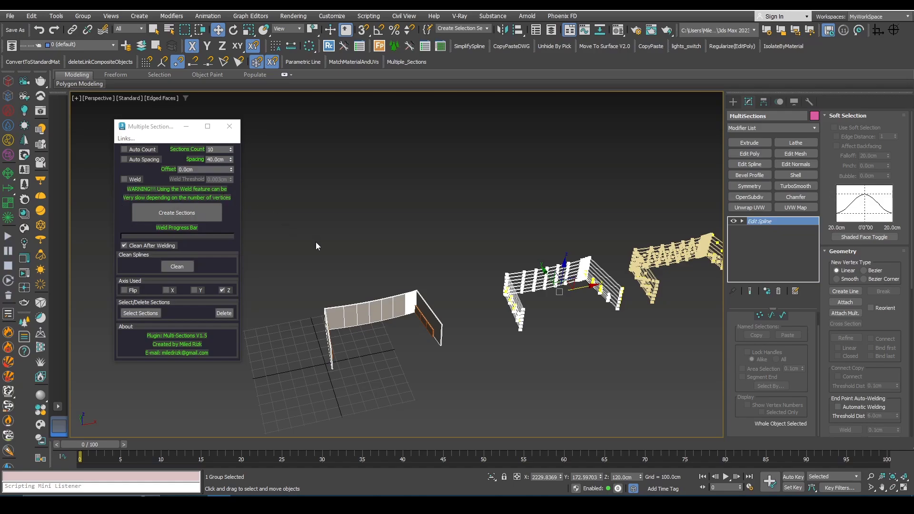
{"action": "middle_click_drag", "start_coordinate": [316, 242], "coordinate": [304, 253]}
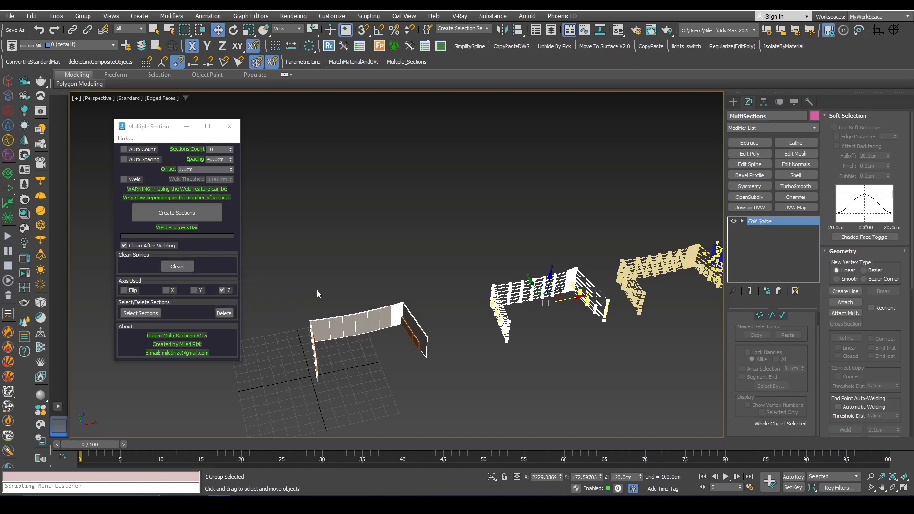
{"action": "left_click", "coordinate": [372, 313]}
{"action": "middle_click_drag", "start_coordinate": [375, 312], "coordinate": [354, 280]}
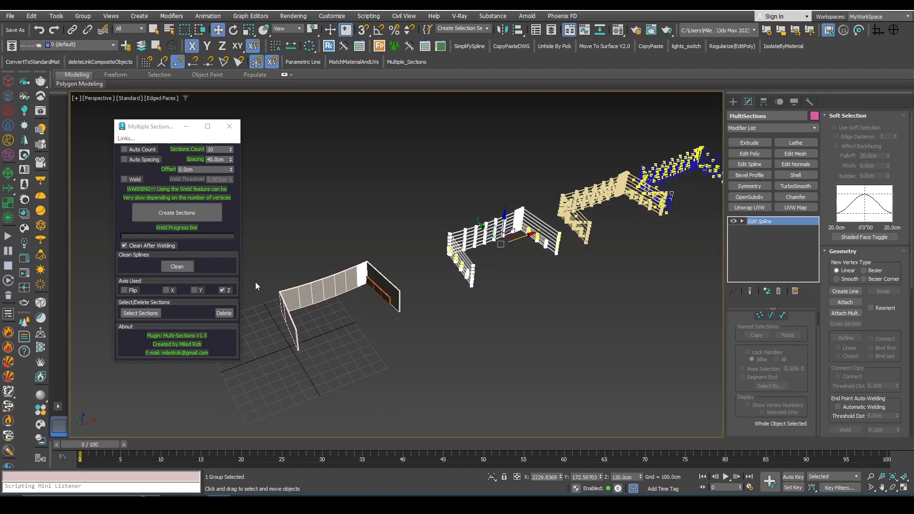
- Draw an L-shaped line of about 1396 x 742 cm in front of the walls, with extra vertices along both straight legs
{"action": "left_click", "coordinate": [733, 102]}
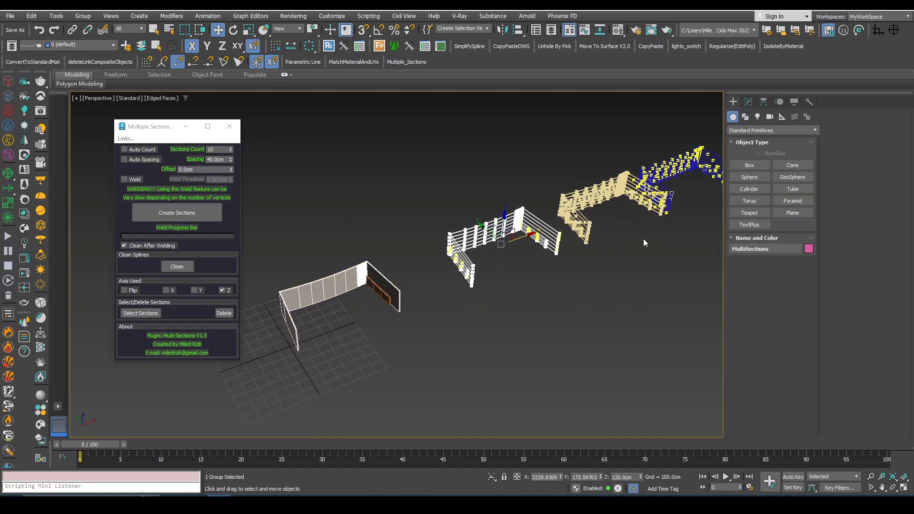
{"action": "left_click", "coordinate": [745, 117]}
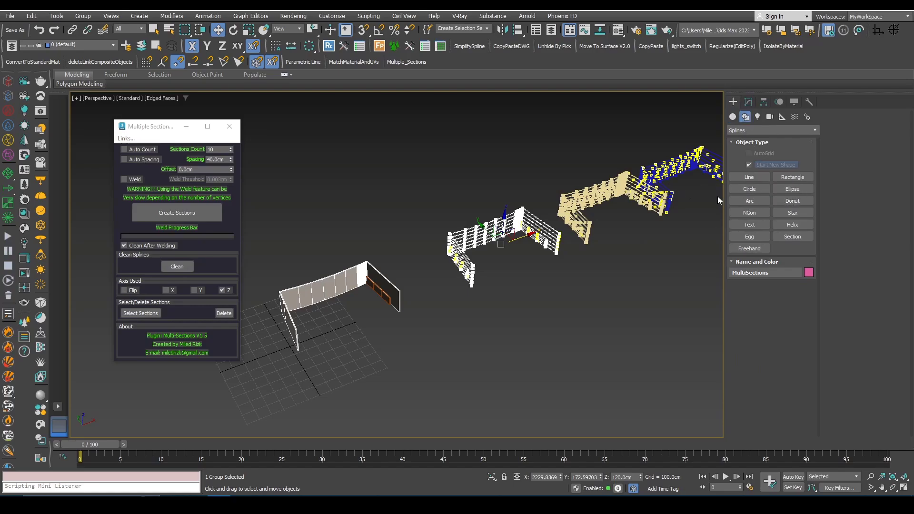
{"action": "left_click", "coordinate": [743, 179]}
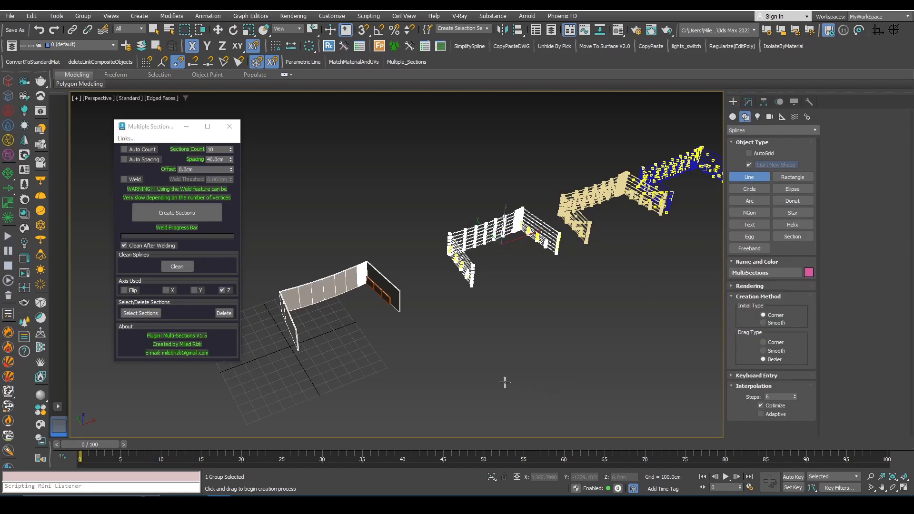
{"action": "middle_click_drag", "start_coordinate": [409, 376], "coordinate": [459, 384]}
{"action": "left_click", "coordinate": [468, 393]}
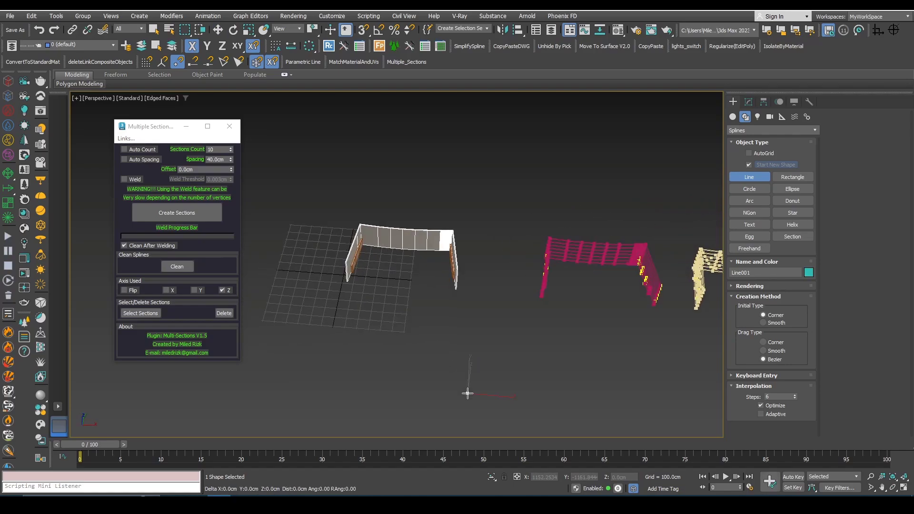
{"action": "left_click", "coordinate": [420, 389]}
{"action": "left_click", "coordinate": [384, 386]}
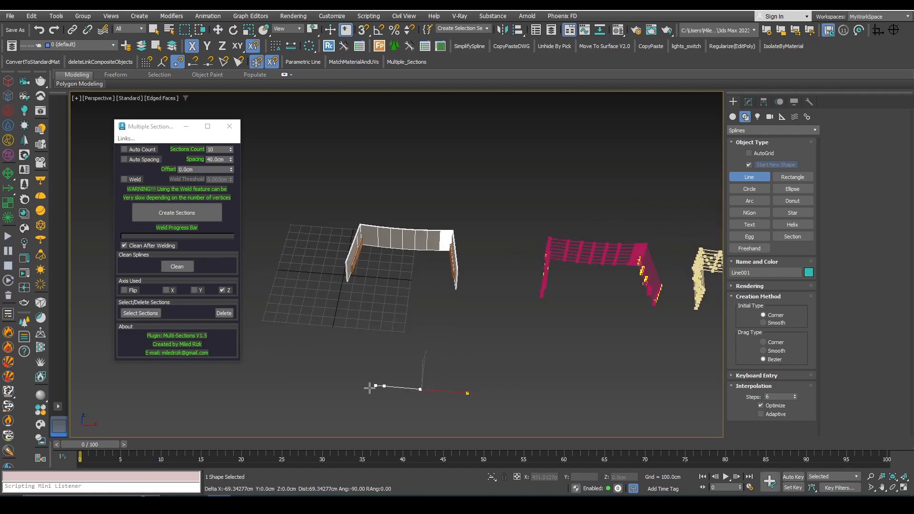
{"action": "left_click", "coordinate": [331, 382]}
{"action": "left_click", "coordinate": [291, 378]}
{"action": "left_click", "coordinate": [297, 350]}
{"action": "left_click", "coordinate": [302, 334]}
{"action": "left_click", "coordinate": [305, 321]}
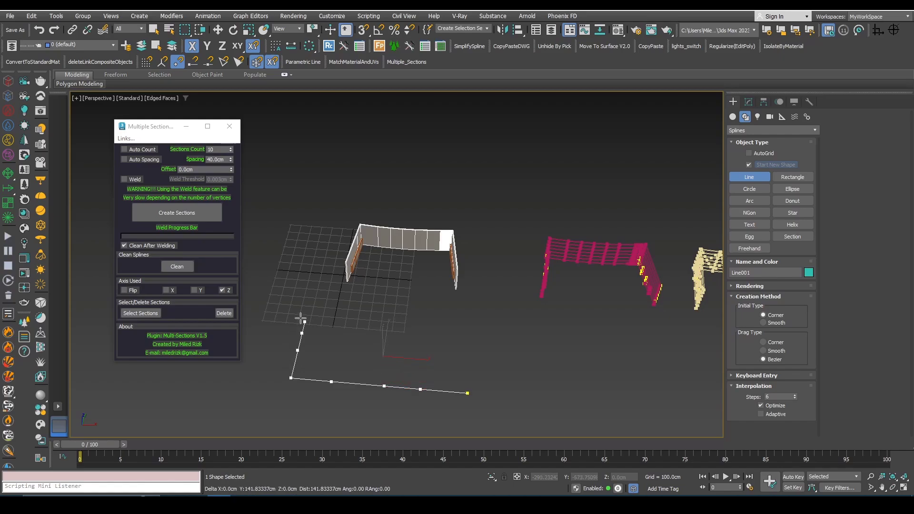
{"action": "left_click", "coordinate": [308, 308]}
{"action": "right_click", "coordinate": [328, 312]}
{"action": "key", "text": "w"}
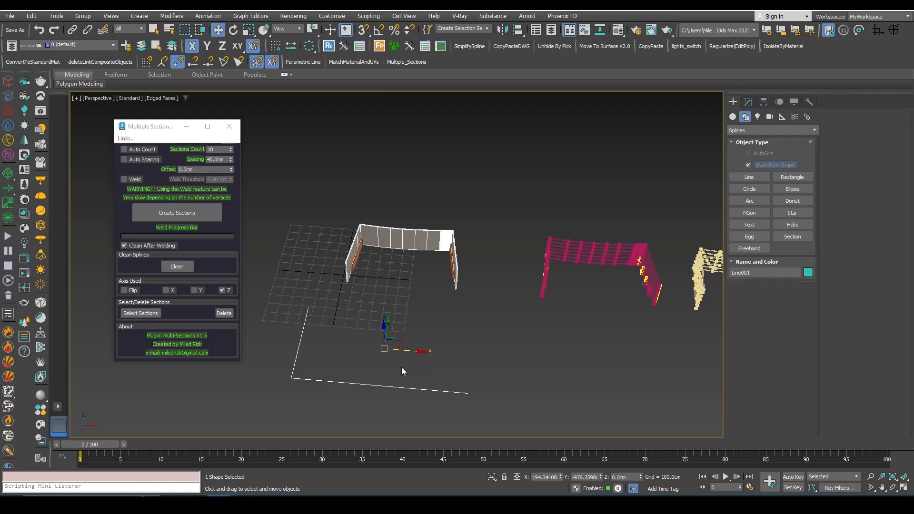
- Turn on vertex tick display in the object properties of the L-shaped line
{"action": "right_click", "coordinate": [402, 321]}
{"action": "left_click", "coordinate": [421, 423]}
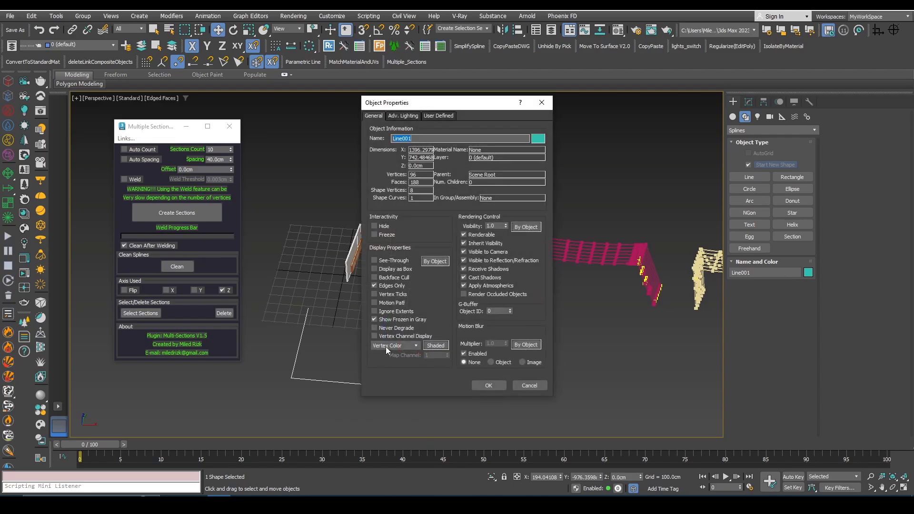
{"action": "left_click", "coordinate": [381, 296]}
{"action": "left_click", "coordinate": [485, 386]}
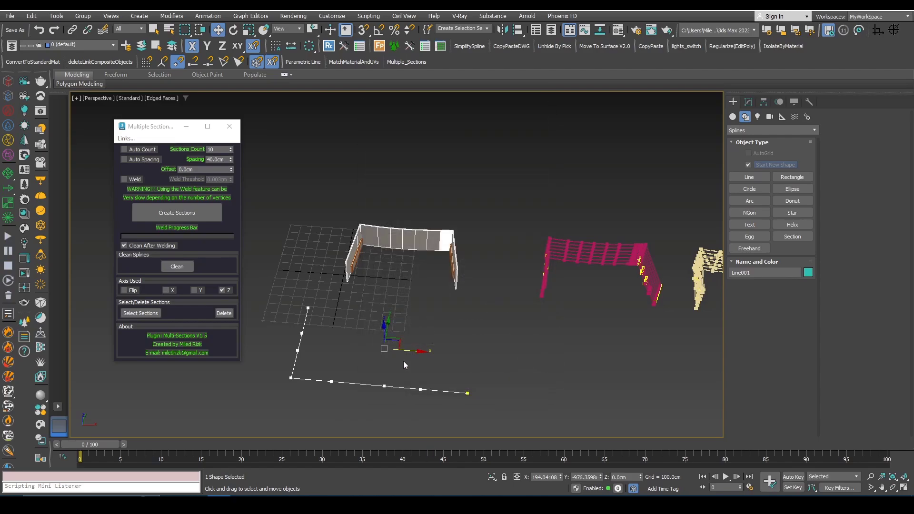
- Clean the selected L-shaped line with the Multiple Sections plugin to remove its redundant collinear vertices
{"action": "middle_click_drag", "start_coordinate": [403, 361], "coordinate": [400, 339], "text": "alt"}
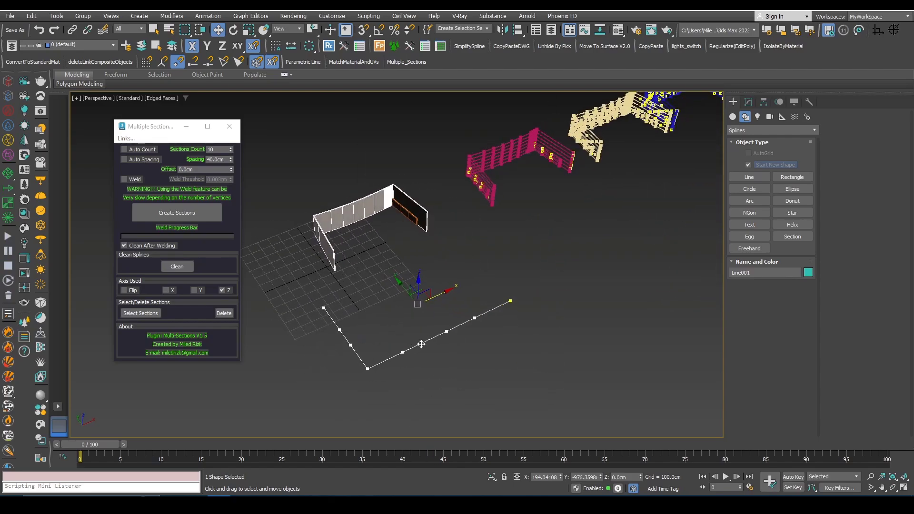
{"action": "left_click", "coordinate": [442, 349]}
{"action": "left_click", "coordinate": [431, 339]}
{"action": "left_click", "coordinate": [177, 267]}
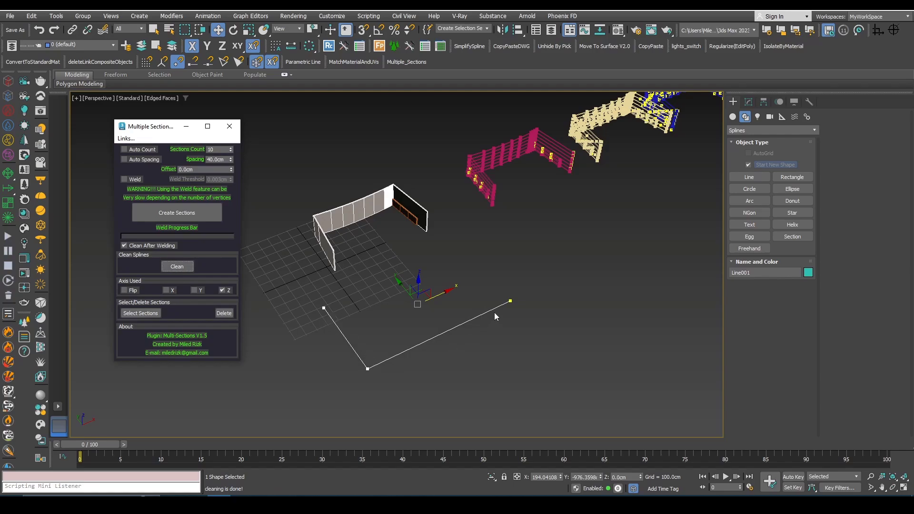
- Draw a Z-shaped line in front of the walls with ten vertices, including extra ones along each of its three straight segments
{"action": "scroll", "coordinate": [495, 312], "scroll_direction": "down", "scroll_amount": 1}
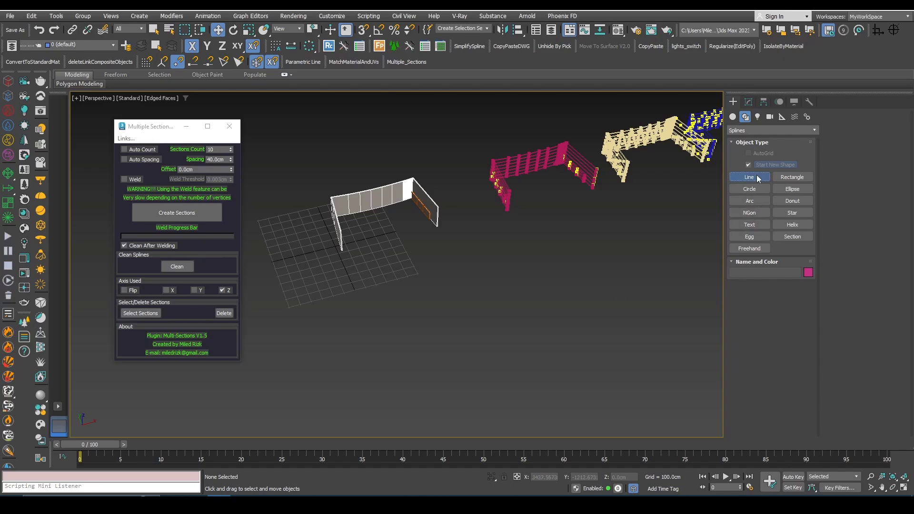
{"action": "left_click", "coordinate": [749, 177]}
{"action": "left_click", "coordinate": [566, 326]}
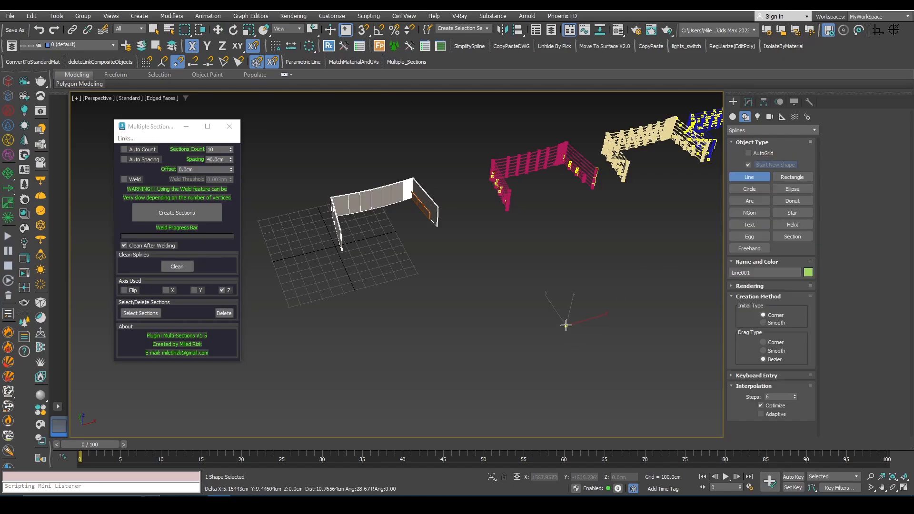
{"action": "left_click", "coordinate": [528, 338]}
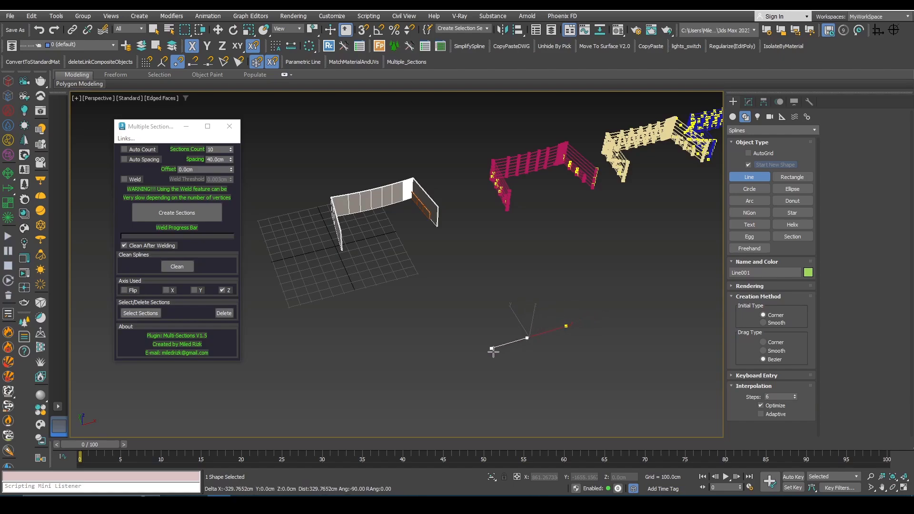
{"action": "left_click", "coordinate": [491, 349]}
{"action": "left_click", "coordinate": [437, 364]}
{"action": "left_click", "coordinate": [423, 335]}
{"action": "left_click", "coordinate": [412, 314]}
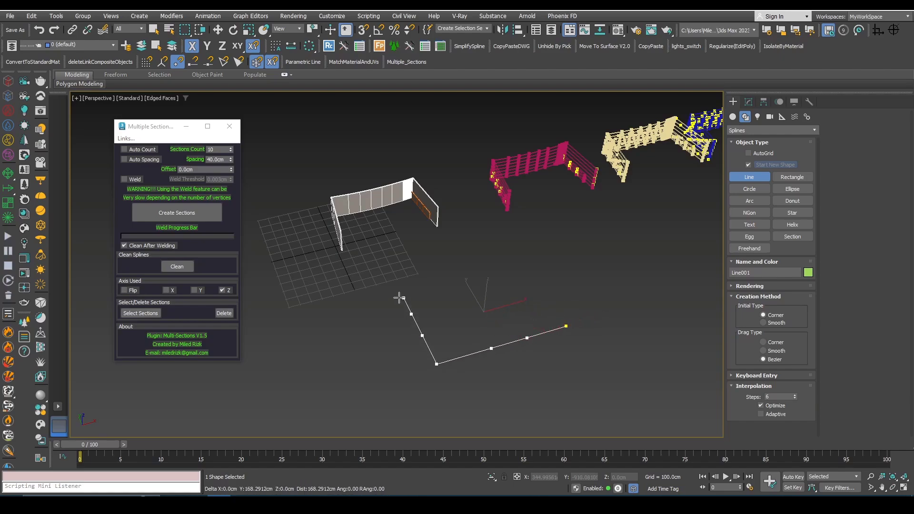
{"action": "left_click", "coordinate": [403, 296]}
{"action": "left_click", "coordinate": [362, 307]}
{"action": "left_click", "coordinate": [331, 315]}
{"action": "left_click", "coordinate": [303, 323]}
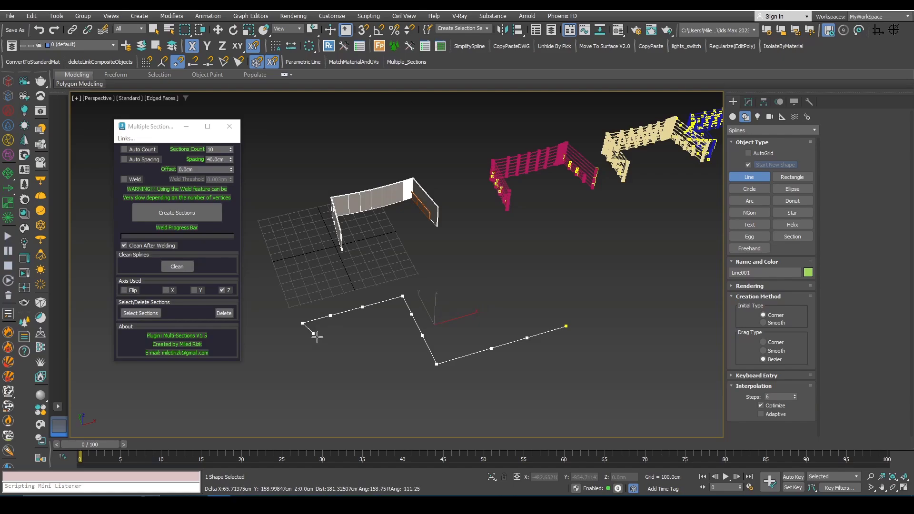
{"action": "right_click", "coordinate": [317, 337]}
- Draw a second three-segment line with eight vertices in front of the Z-shaped one, then end line creation and deselect everything
{"action": "middle_click_drag", "start_coordinate": [345, 331], "coordinate": [327, 297]}
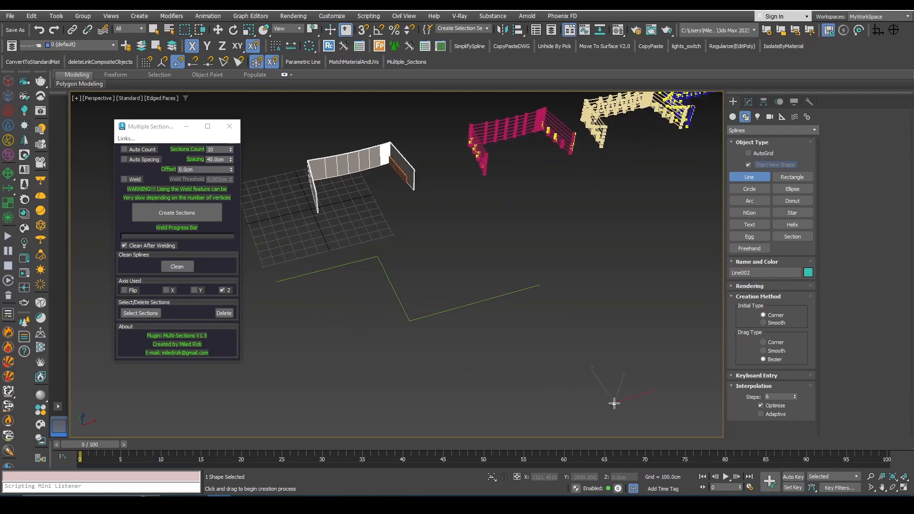
{"action": "left_click", "coordinate": [615, 404]}
{"action": "left_click", "coordinate": [599, 381]}
{"action": "left_click", "coordinate": [582, 355]}
{"action": "left_click", "coordinate": [563, 329]}
{"action": "left_click", "coordinate": [510, 344]}
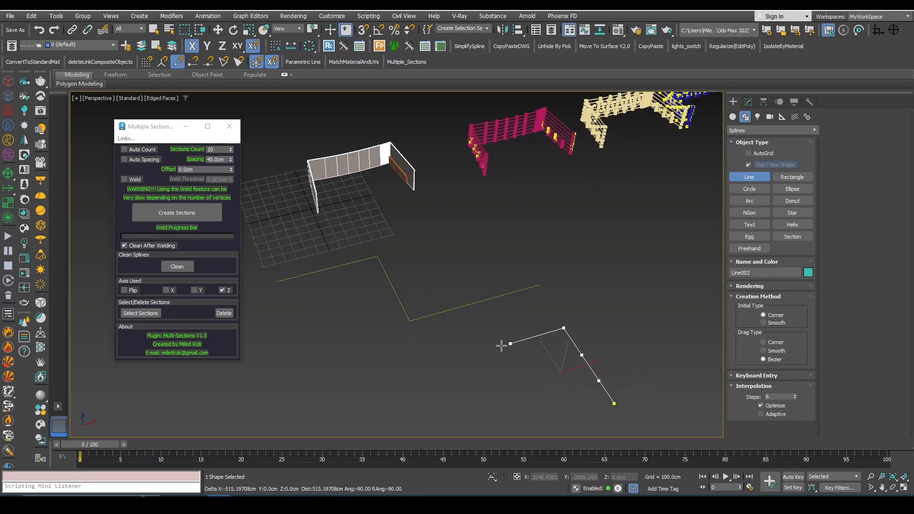
{"action": "left_click", "coordinate": [499, 348]}
{"action": "left_click", "coordinate": [412, 373]}
{"action": "left_click", "coordinate": [353, 390]}
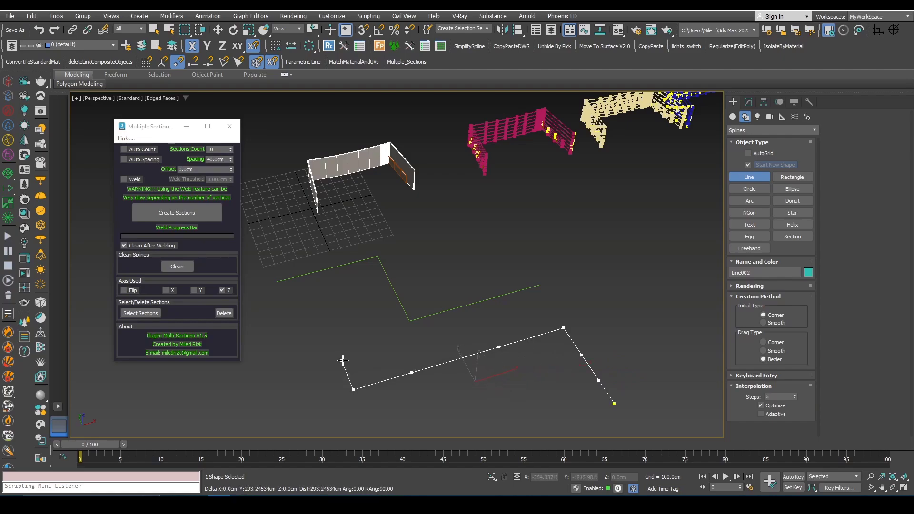
{"action": "left_click", "coordinate": [342, 361]}
{"action": "right_click", "coordinate": [366, 343]}
{"action": "right_click", "coordinate": [368, 343]}
{"action": "left_click", "coordinate": [459, 380]}
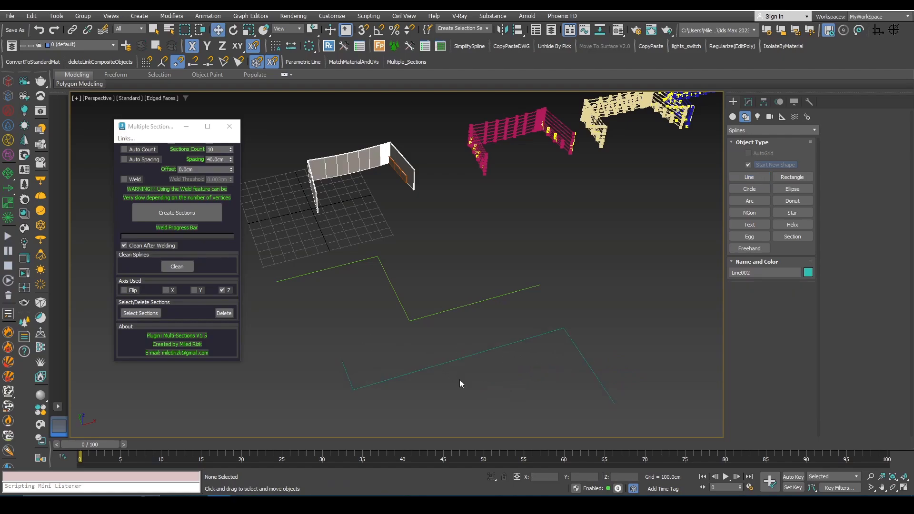
- Turn on vertex ticks for both new lines and clean them together with the plugin to remove redundant vertices
{"action": "left_click_drag", "start_coordinate": [495, 408], "coordinate": [384, 292]}
{"action": "right_click", "coordinate": [383, 293]}
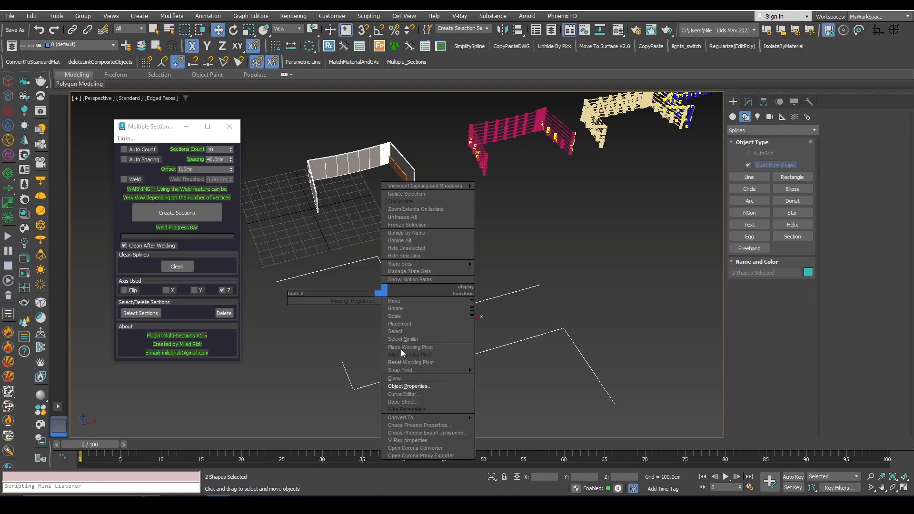
{"action": "left_click", "coordinate": [400, 383]}
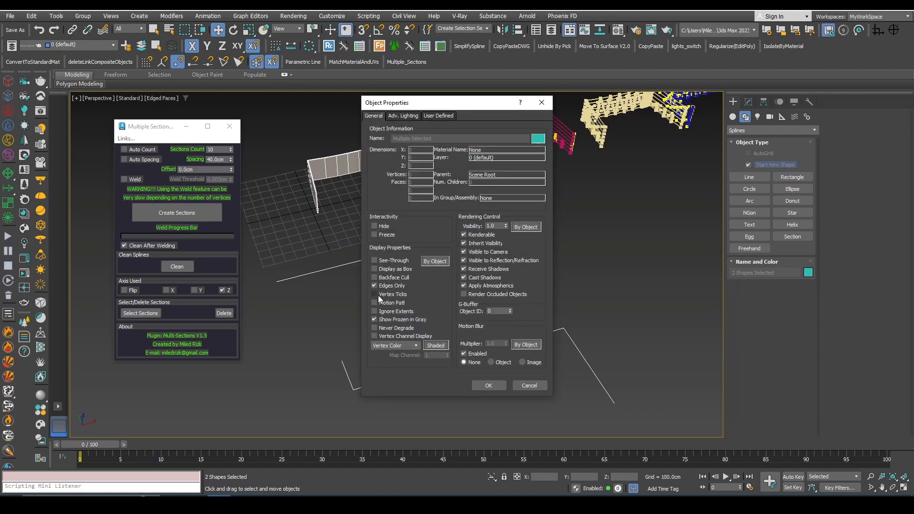
{"action": "left_click", "coordinate": [488, 386]}
{"action": "left_click_drag", "start_coordinate": [560, 419], "coordinate": [339, 258]}
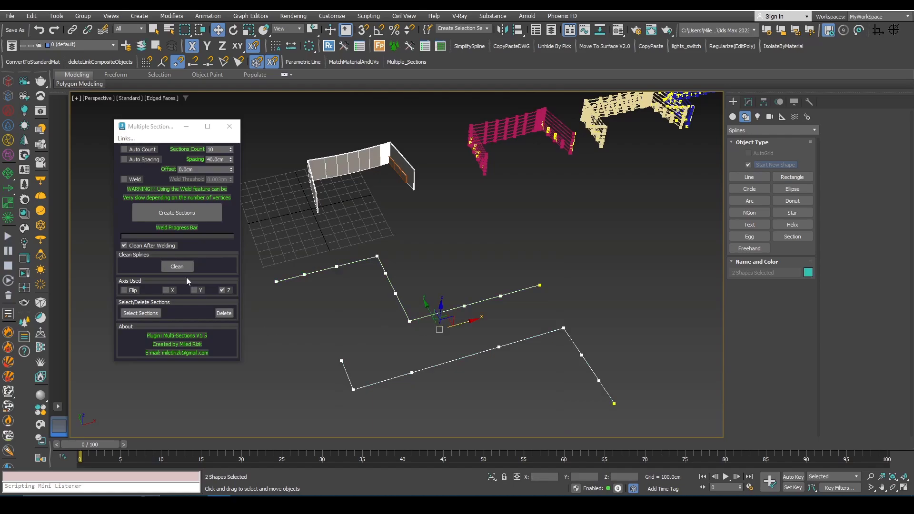
{"action": "left_click", "coordinate": [177, 267]}
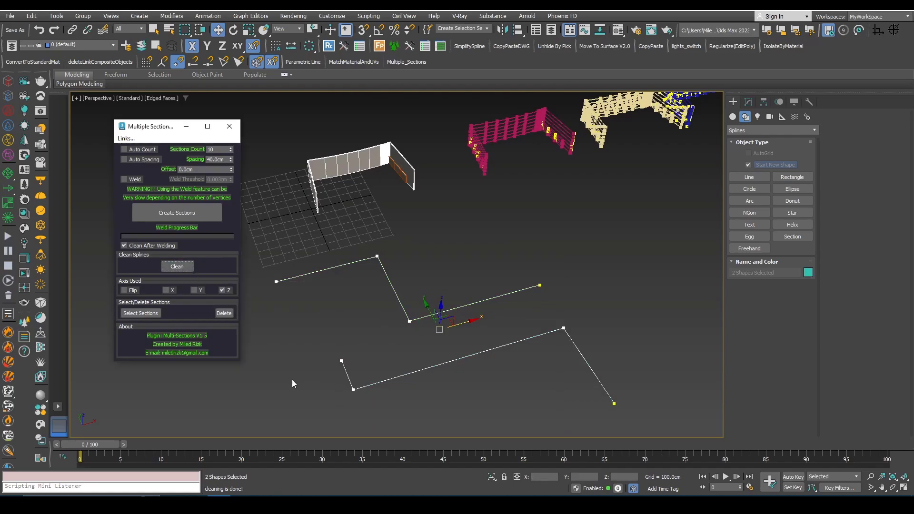
{"action": "scroll", "coordinate": [424, 352], "scroll_direction": "down", "scroll_amount": 2}
{"action": "middle_click_drag", "start_coordinate": [418, 351], "coordinate": [440, 348], "text": "alt"}
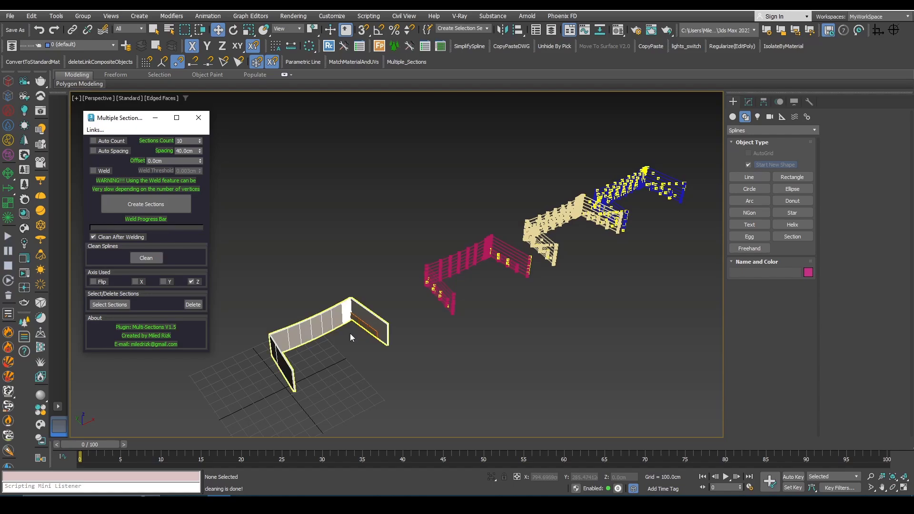
{"action": "middle_click_drag", "start_coordinate": [355, 319], "coordinate": [356, 324]}
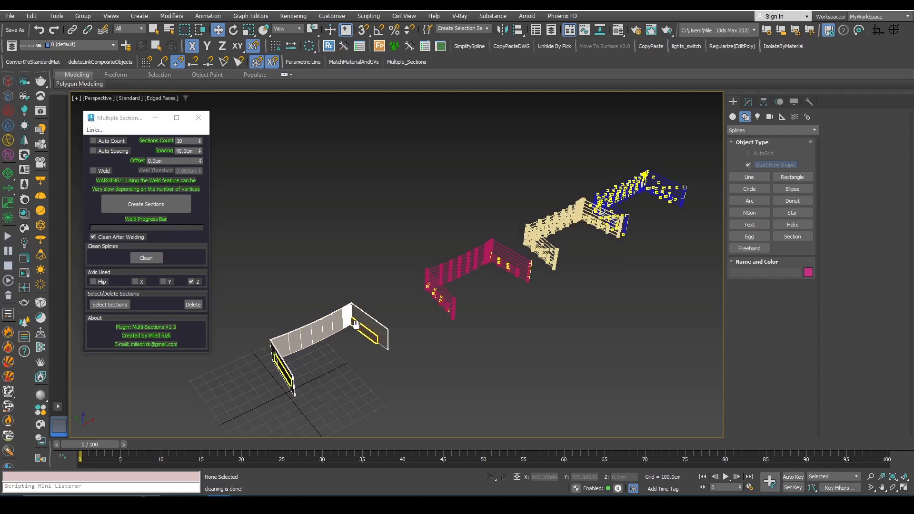
{"action": "scroll", "coordinate": [355, 324], "scroll_direction": "down", "scroll_amount": 3}
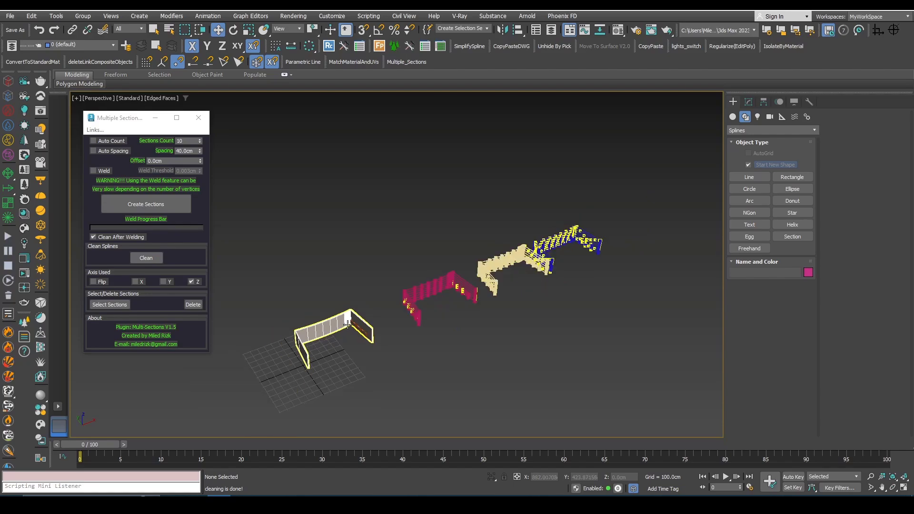
{"action": "scroll", "coordinate": [392, 323], "scroll_direction": "up", "scroll_amount": 3}
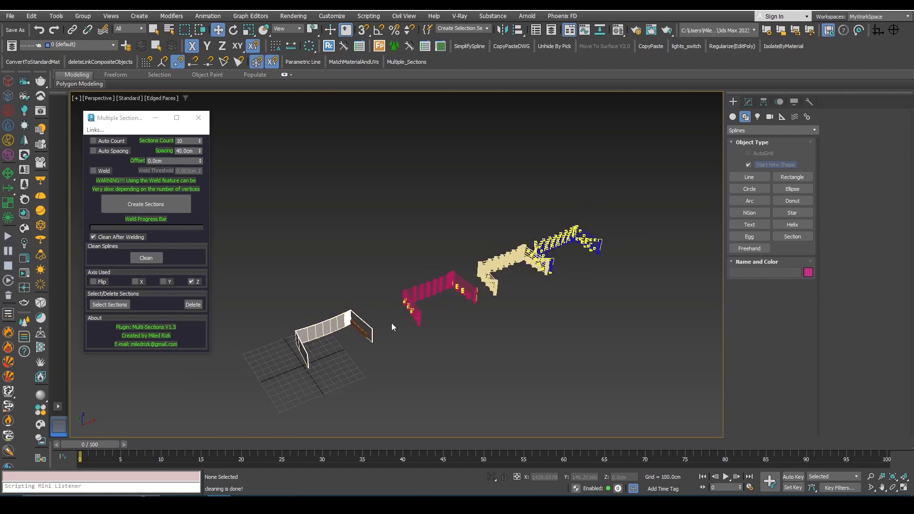
{"action": "mouse_move", "coordinate": [391, 323]}
{"action": "middle_mouse_down"}
{"action": "mouse_move", "coordinate": [376, 315]}
{"action": "mouse_move", "coordinate": [391, 328]}
{"action": "middle_mouse_up"}
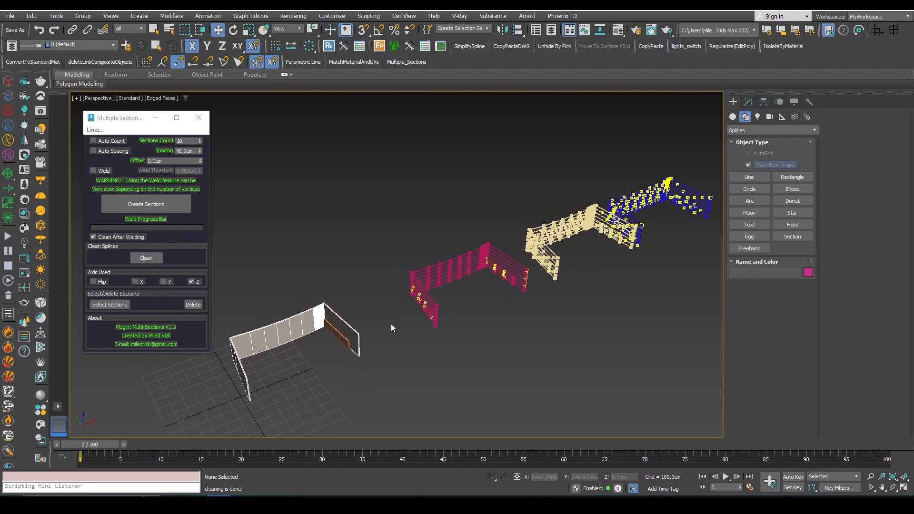
{"action": "scroll", "coordinate": [399, 332], "scroll_direction": "down", "scroll_amount": 3}
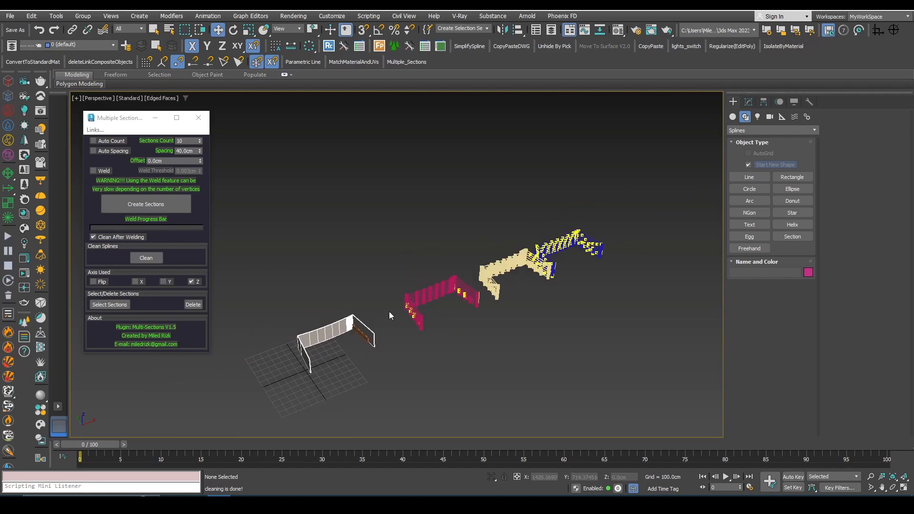
{"action": "middle_click_drag", "start_coordinate": [390, 310], "coordinate": [369, 300]}
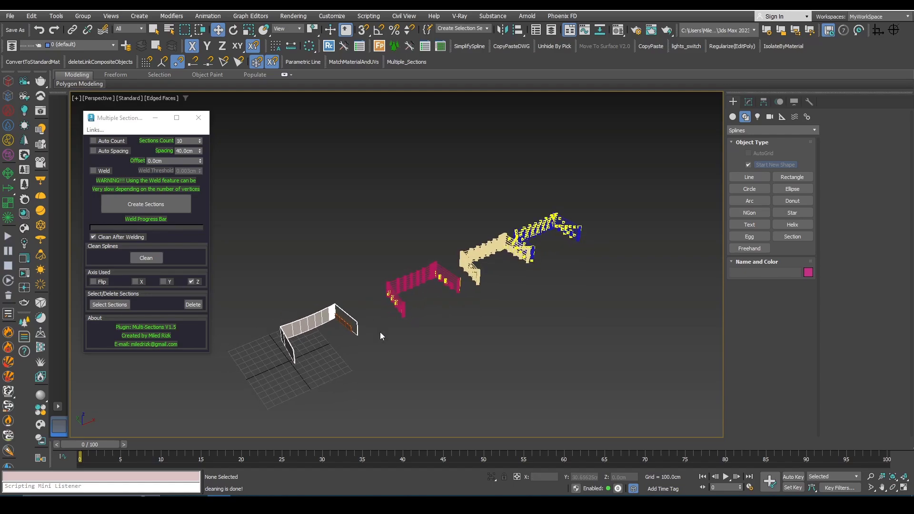